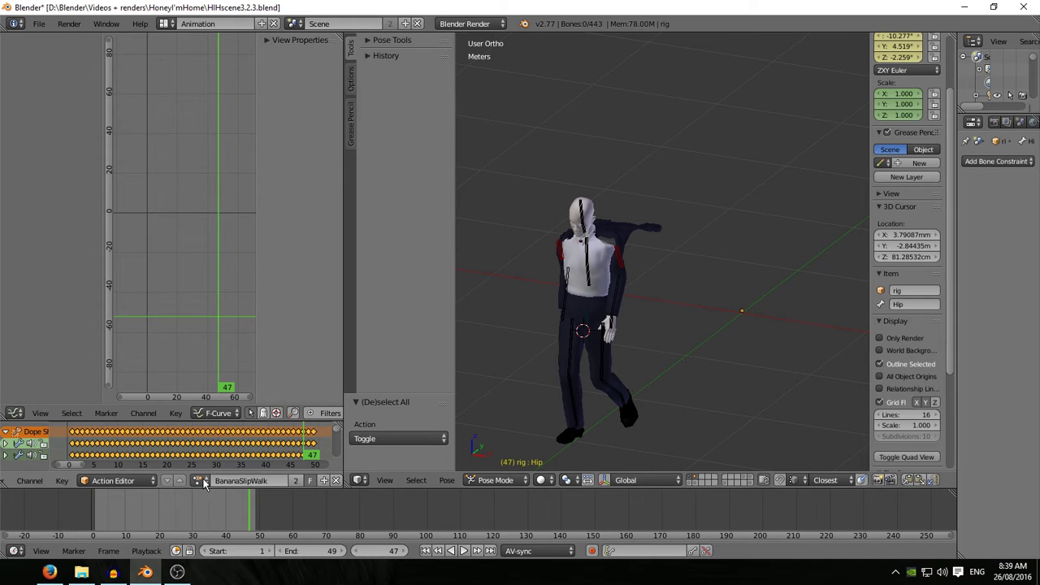
Step: Assign the BananaSlip action to the rig and preview it from frame 1
click(199, 480)
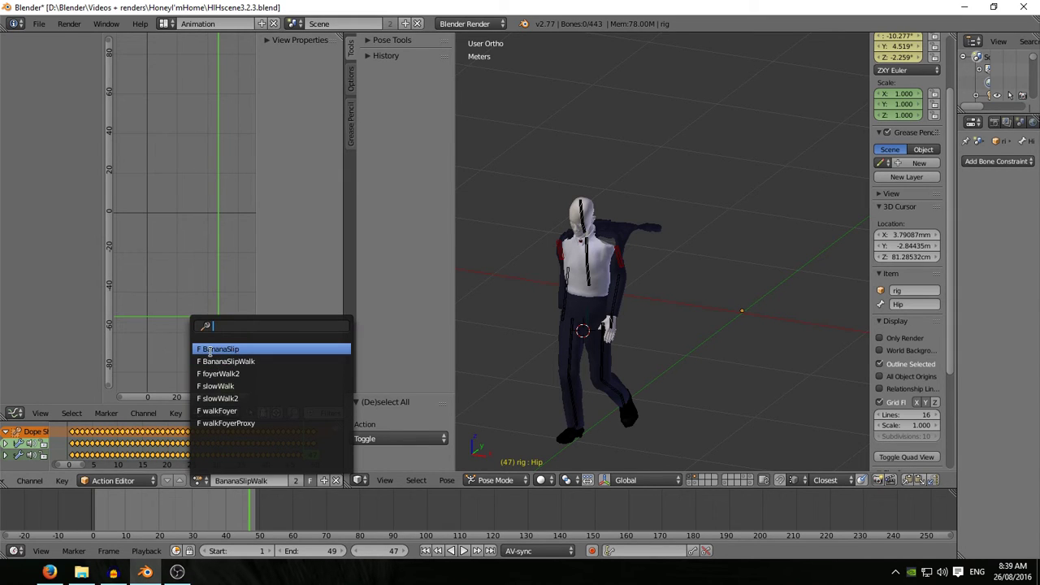
click(209, 350)
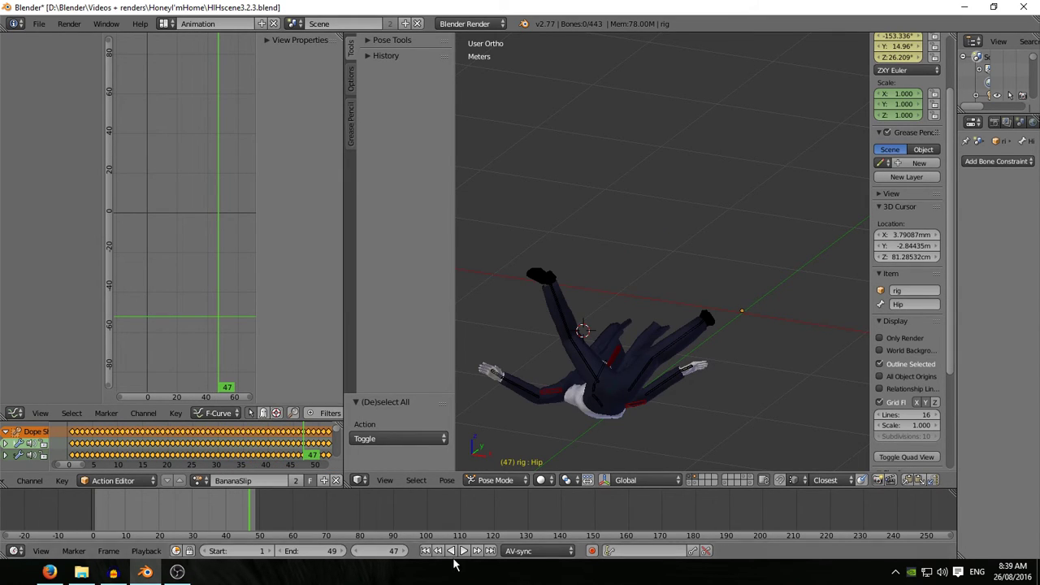
click(425, 551)
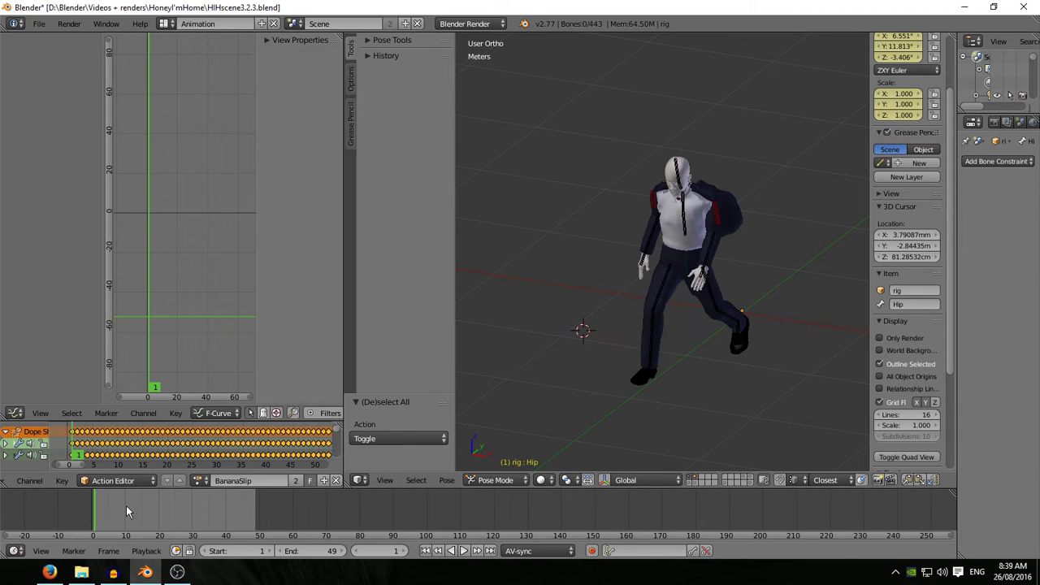
key(alt+a)
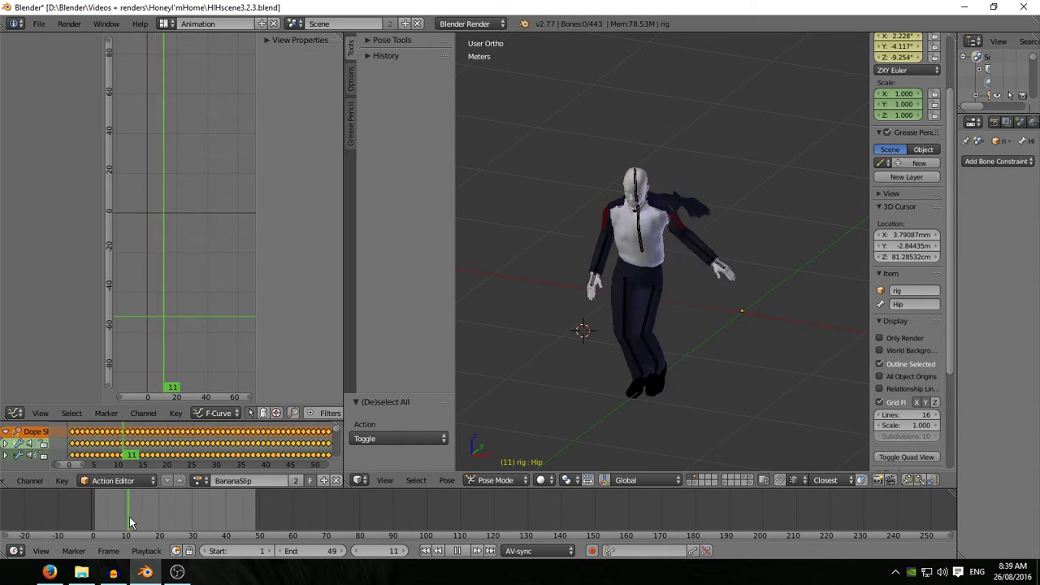
drag(205, 517, 96, 524)
key(alt+a)
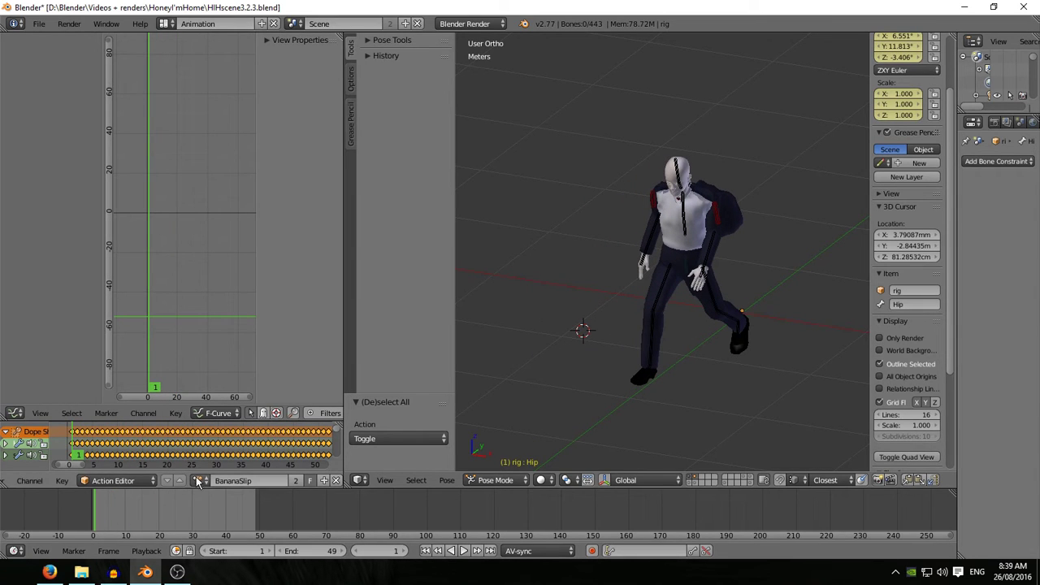
Step: Unlink the rig's current action and clear the location, rotation and scale of all its bones, with only the armature's layer shown
click(336, 481)
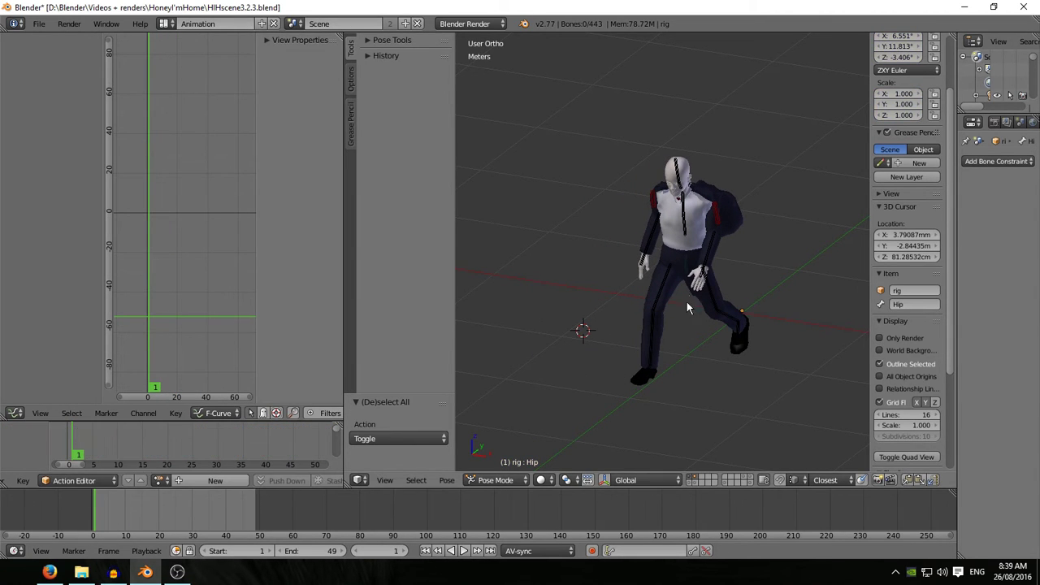
click(697, 481)
key(a)
key(alt+g)
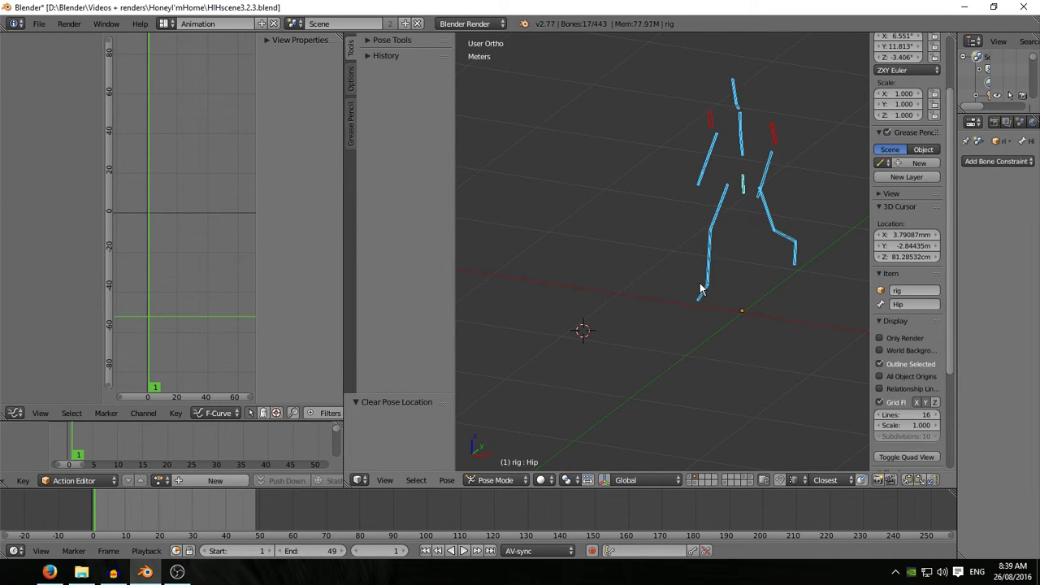
key(alt+r)
key(alt+s)
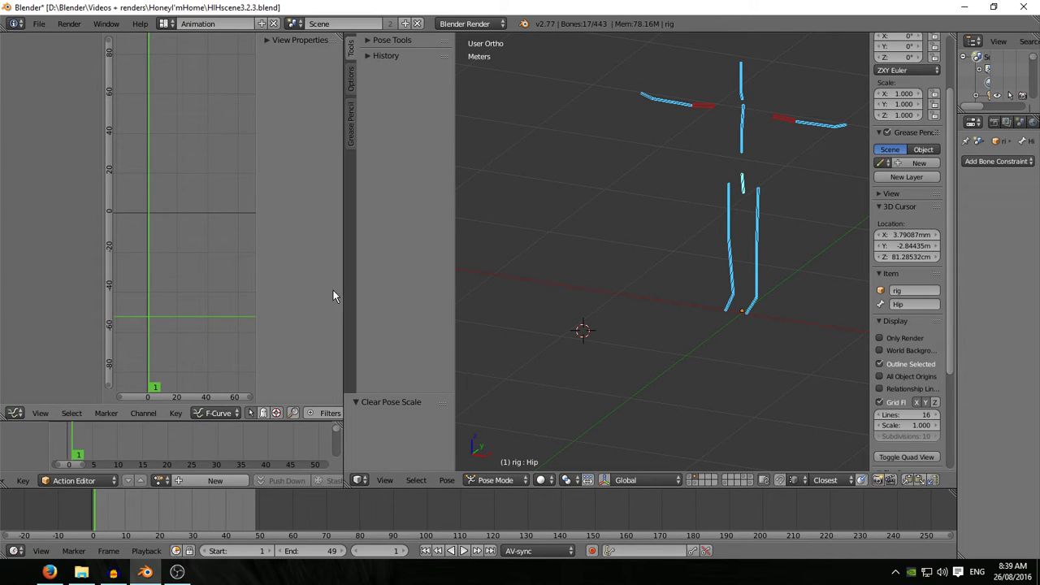
Step: Widen the graph editor area and switch it to the NLA Editor
drag(344, 292, 571, 295)
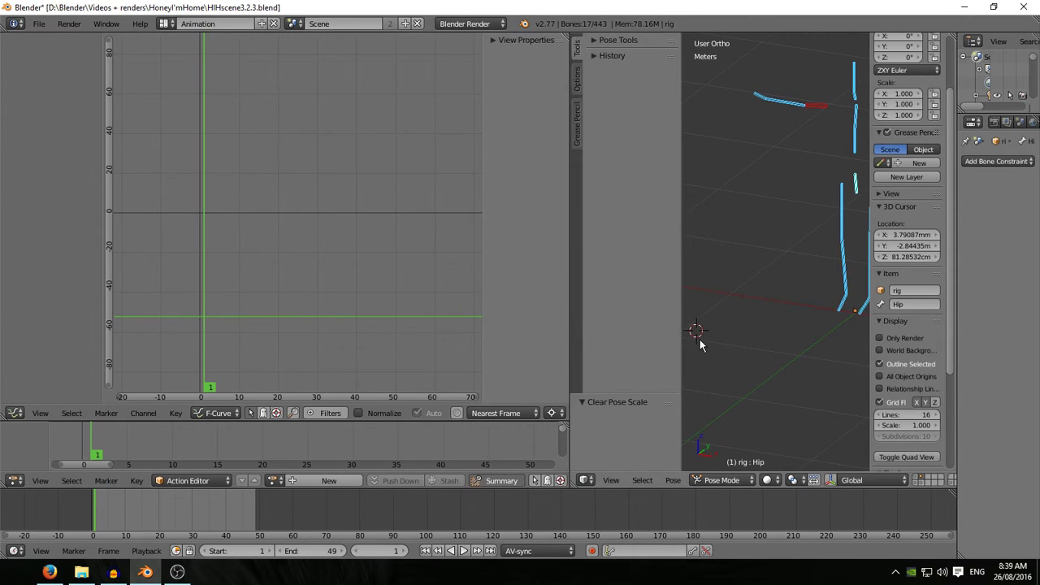
scroll(751, 307, down, 3)
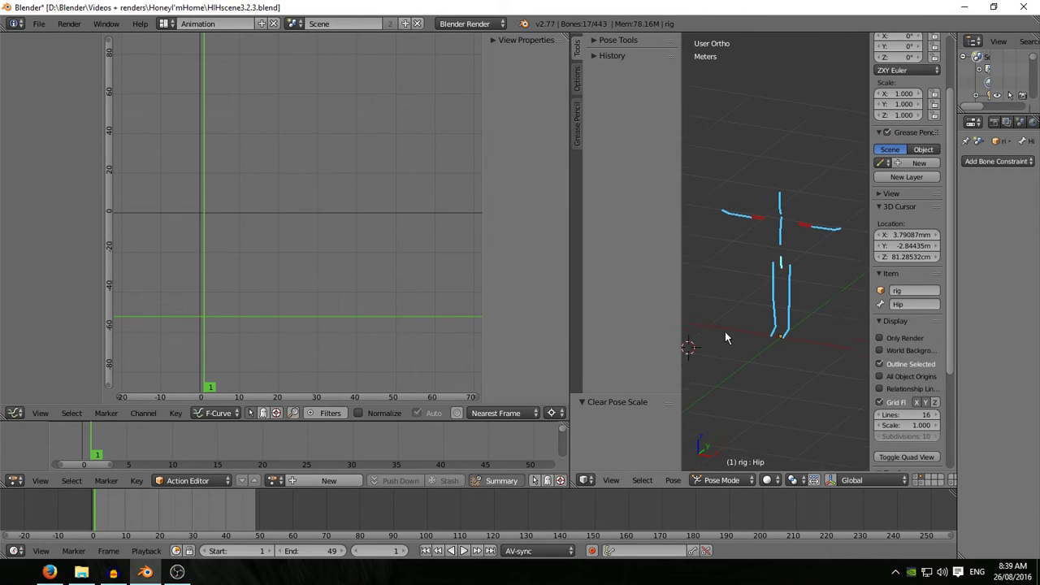
shift+scroll(748, 295, down, 1)
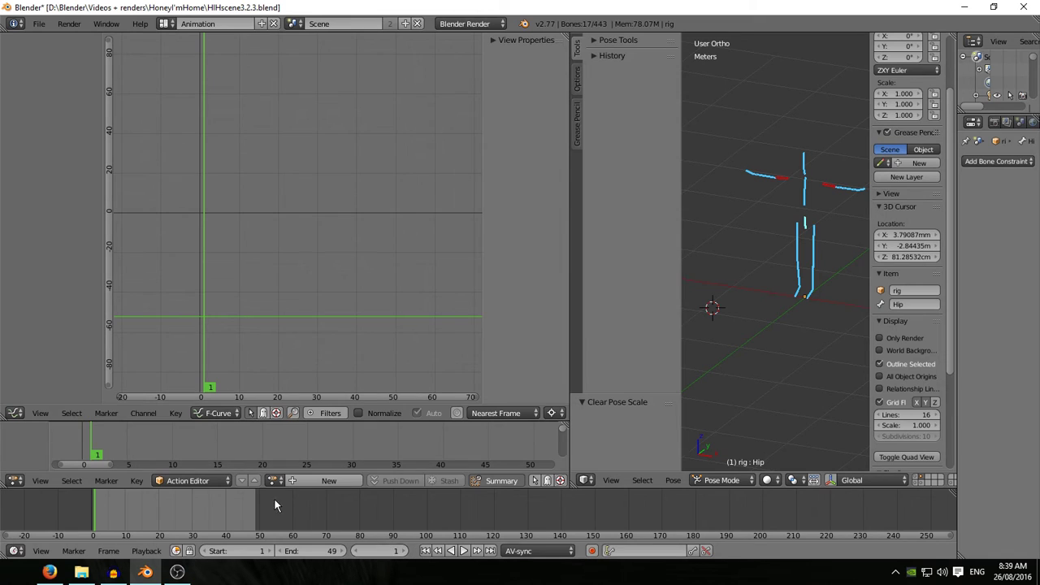
click(14, 413)
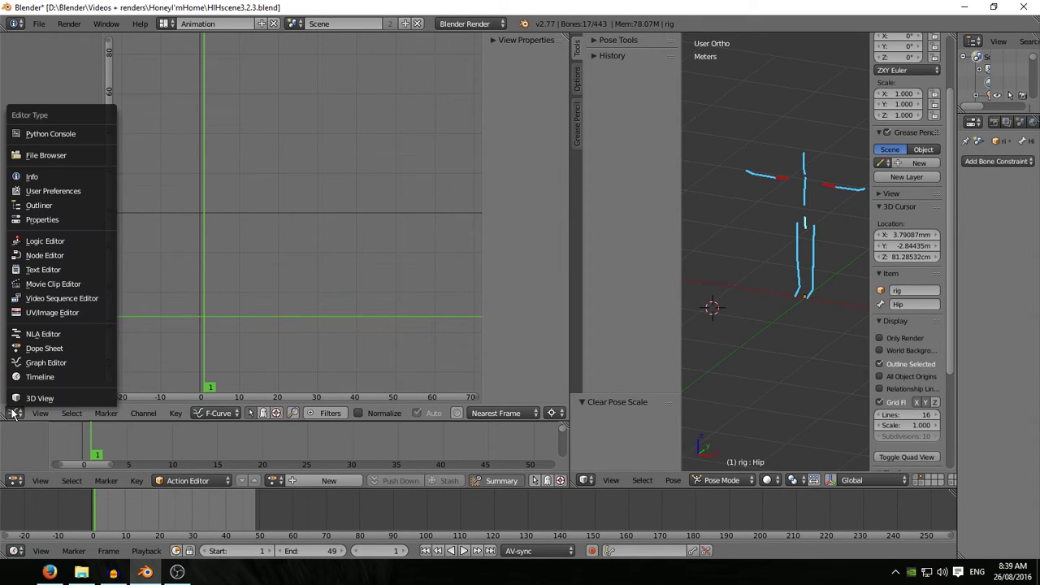
click(30, 338)
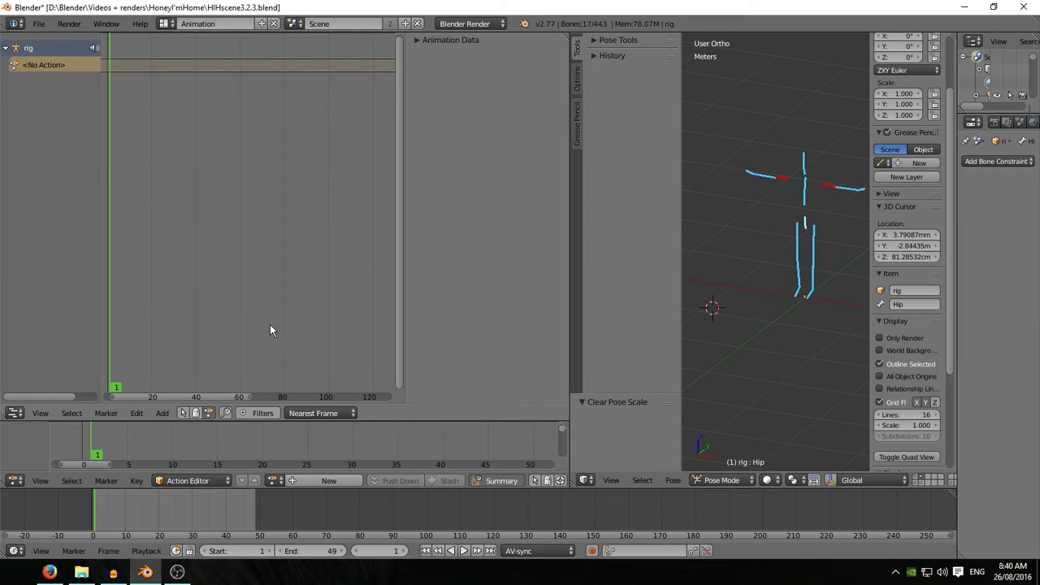
Step: Add a BananaSlipWalk action strip for the rig at frame 1 and play the animation to frame 49
click(163, 412)
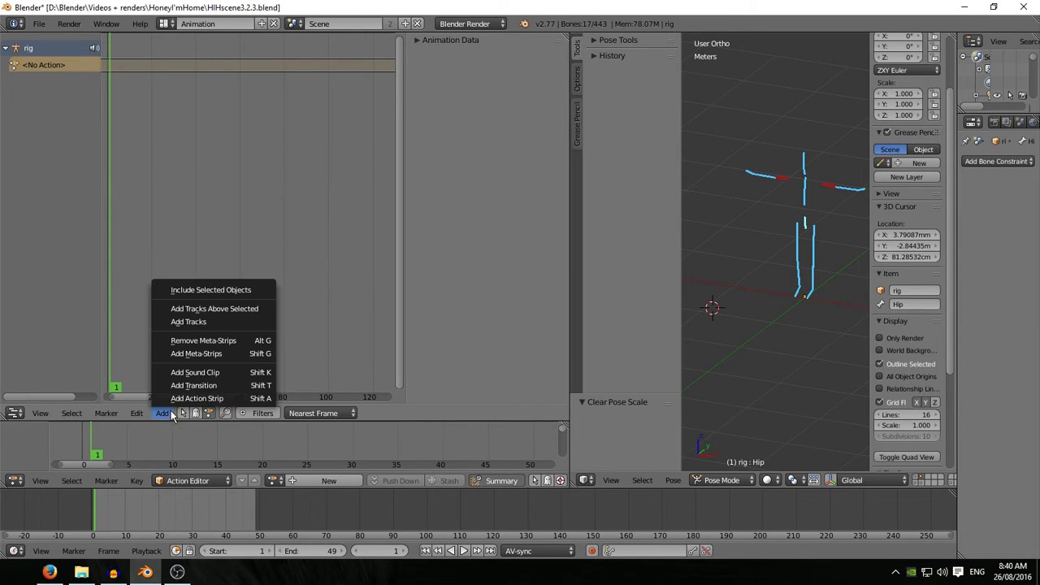
click(180, 398)
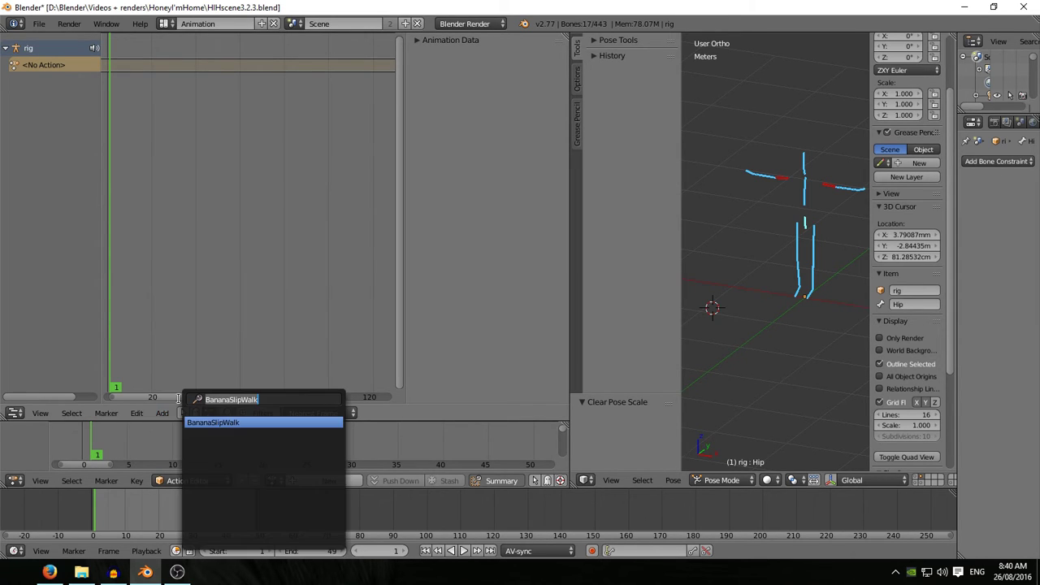
click(221, 423)
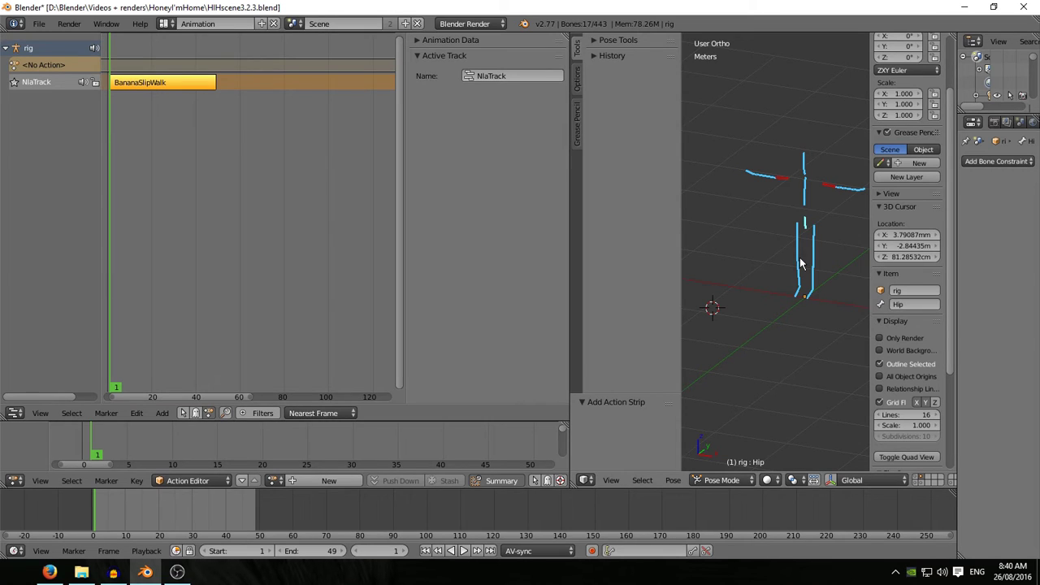
click(163, 84)
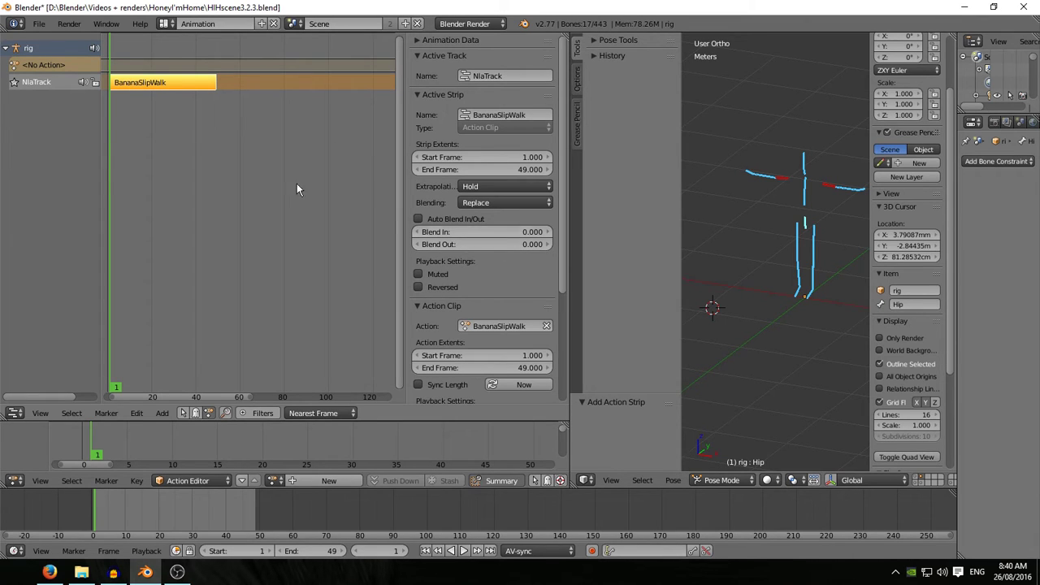
key(alt+a)
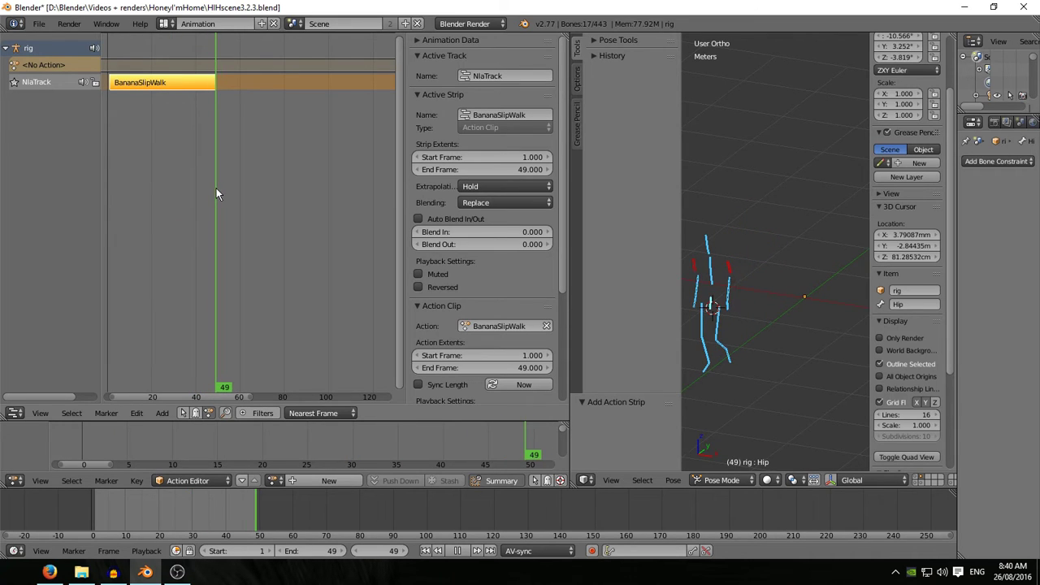
key(alt+a)
Step: Add a new NLA track and place a BananaSlip action strip on it at frame 49
click(162, 413)
click(199, 322)
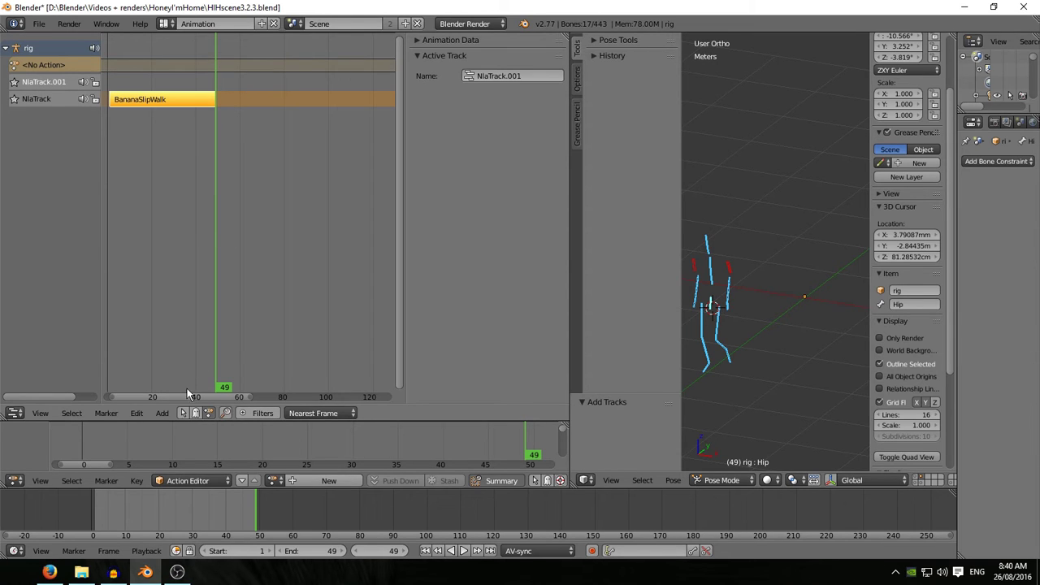
click(162, 412)
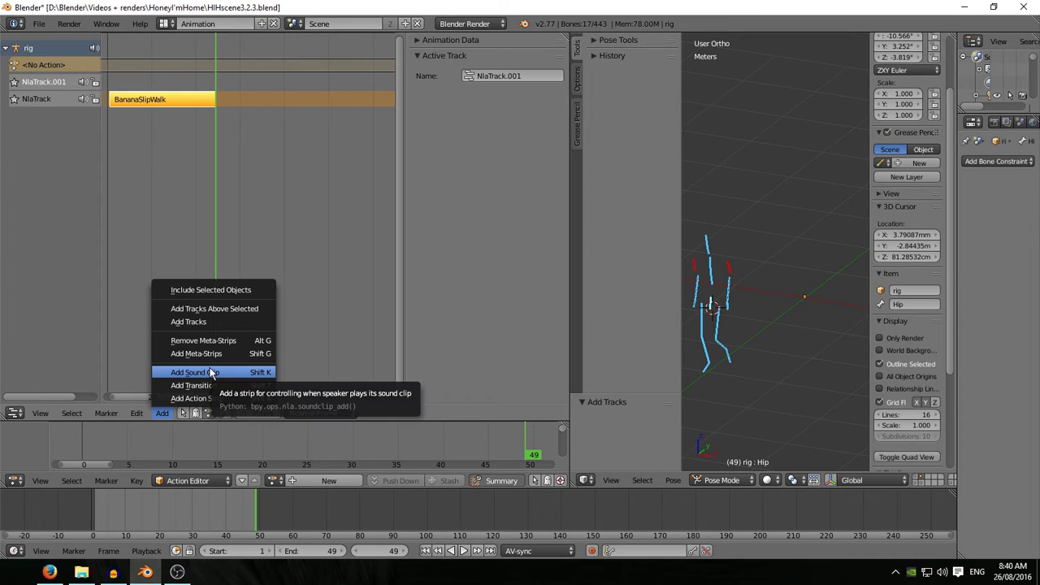
click(193, 398)
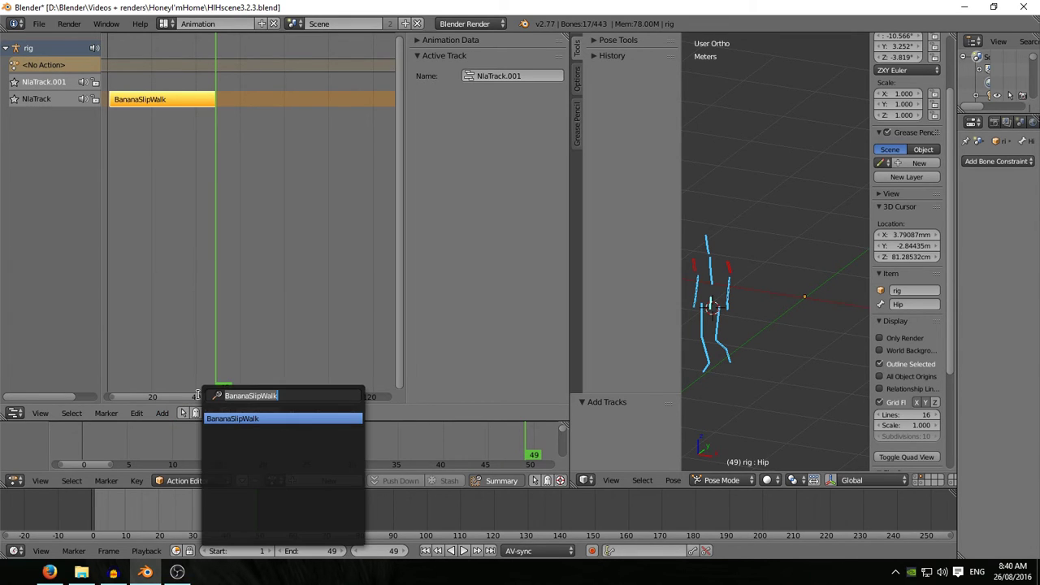
key(BackSpace)
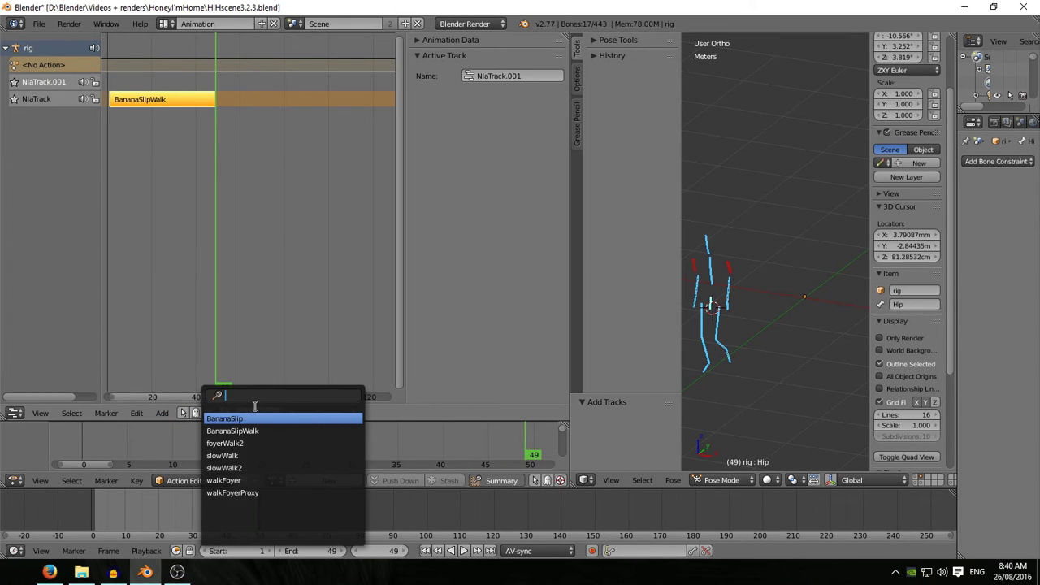
click(230, 417)
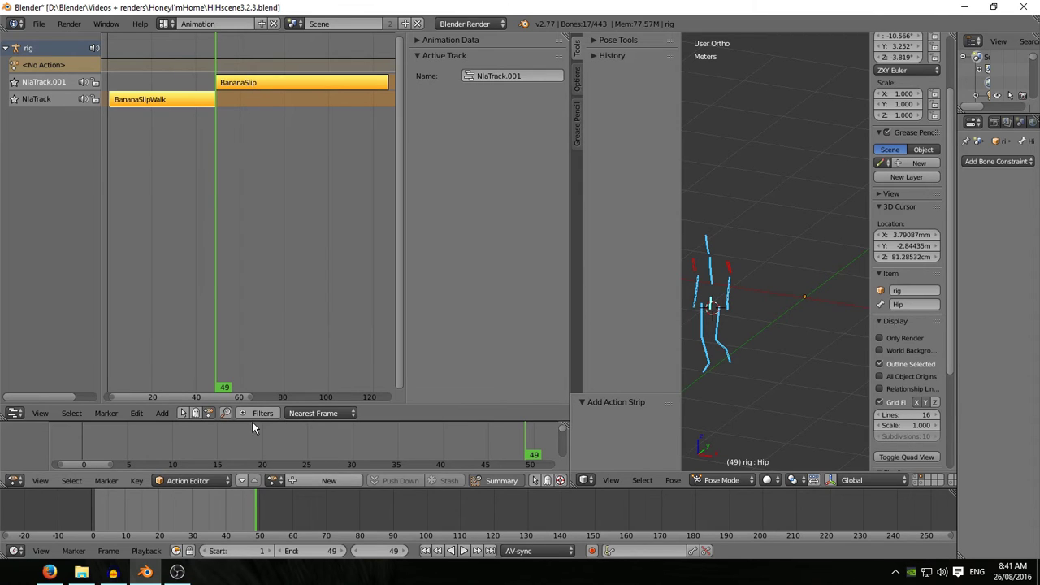
Step: Find the last frame of the BananaSlip strip and set the scene's end frame to 127
click(388, 87)
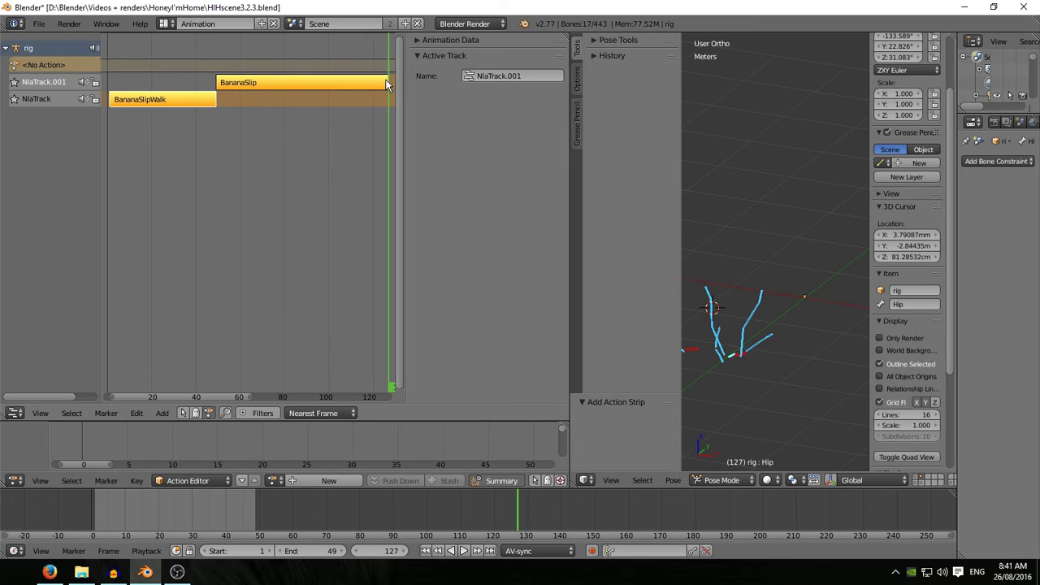
click(328, 552)
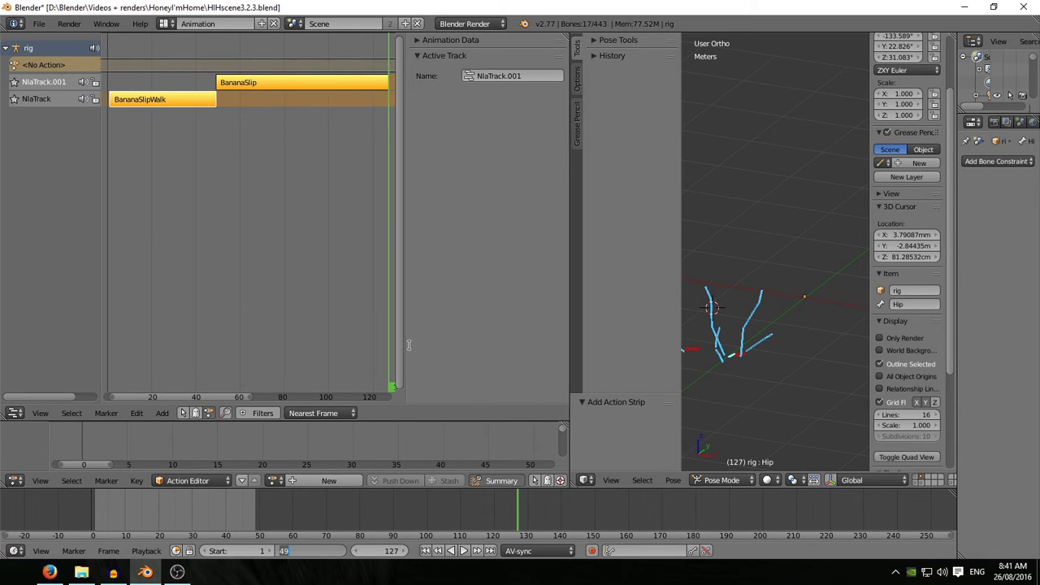
text(127)
key(Return)
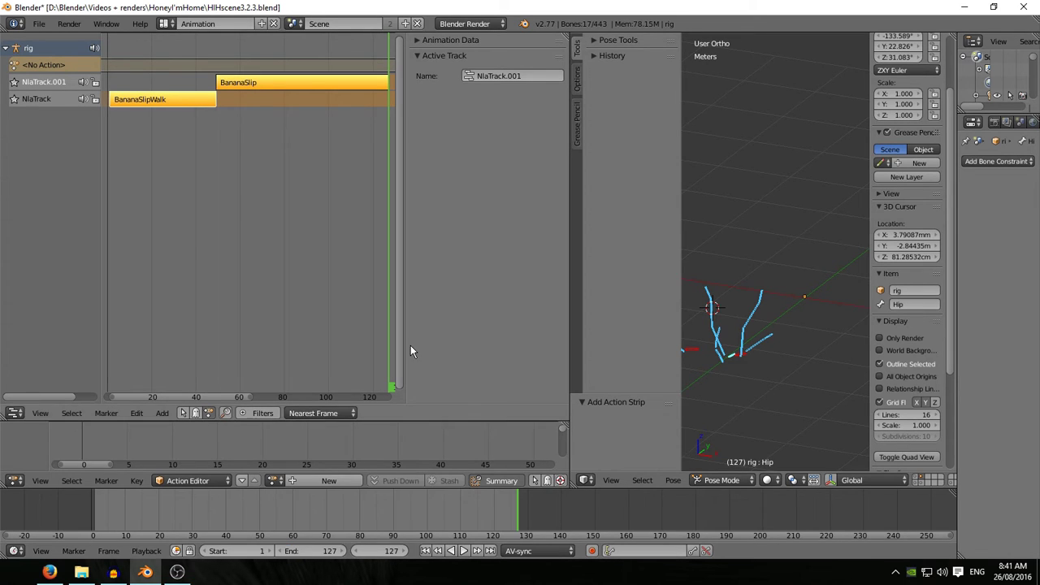
Step: Enlarge the 3D view and play both strips from frame 1, watching the rig from the right side
click(425, 551)
drag(570, 351, 466, 352)
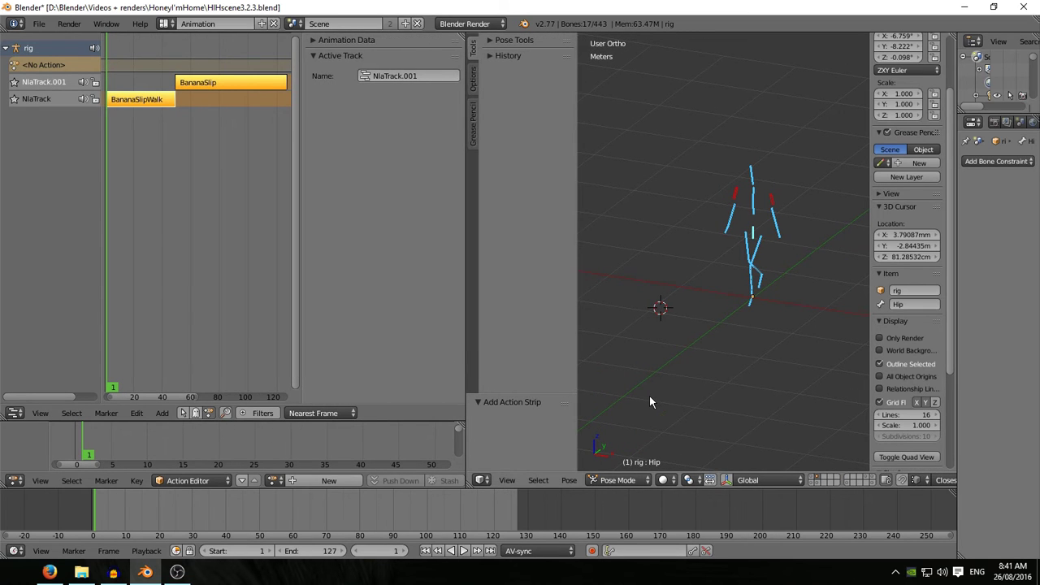
key(alt+a)
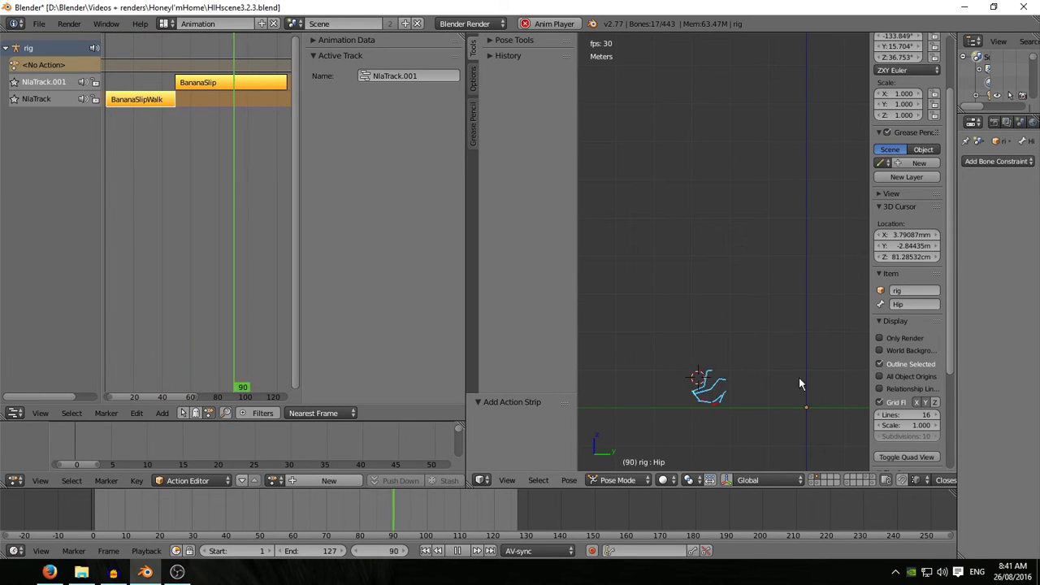
click(456, 551)
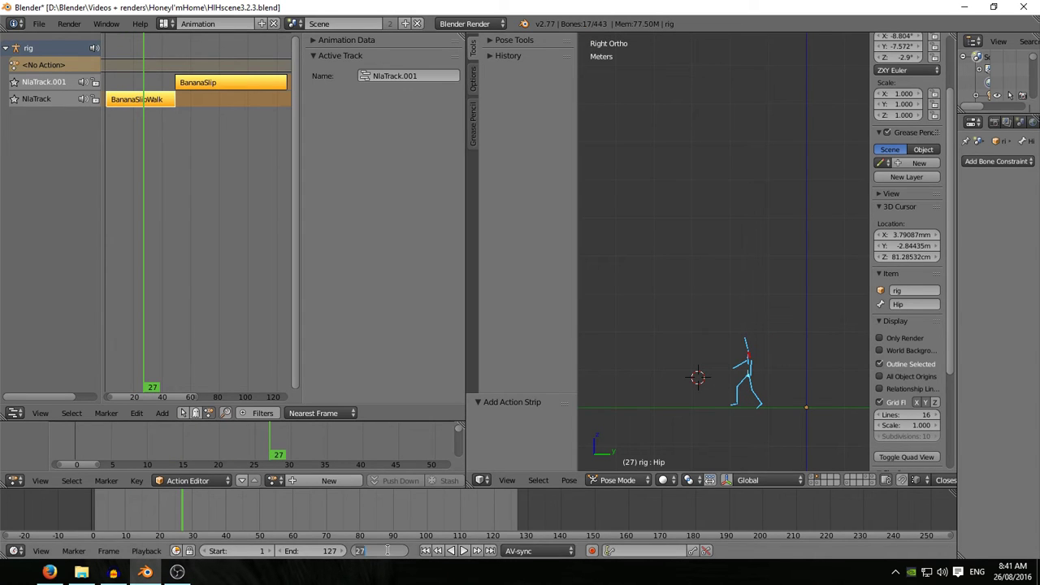
Step: Snap the 3D cursor to the Hip bone and compare the rig's position between frames 48 and 49
text(48)
key(Return)
key(shift+s)
click(778, 357)
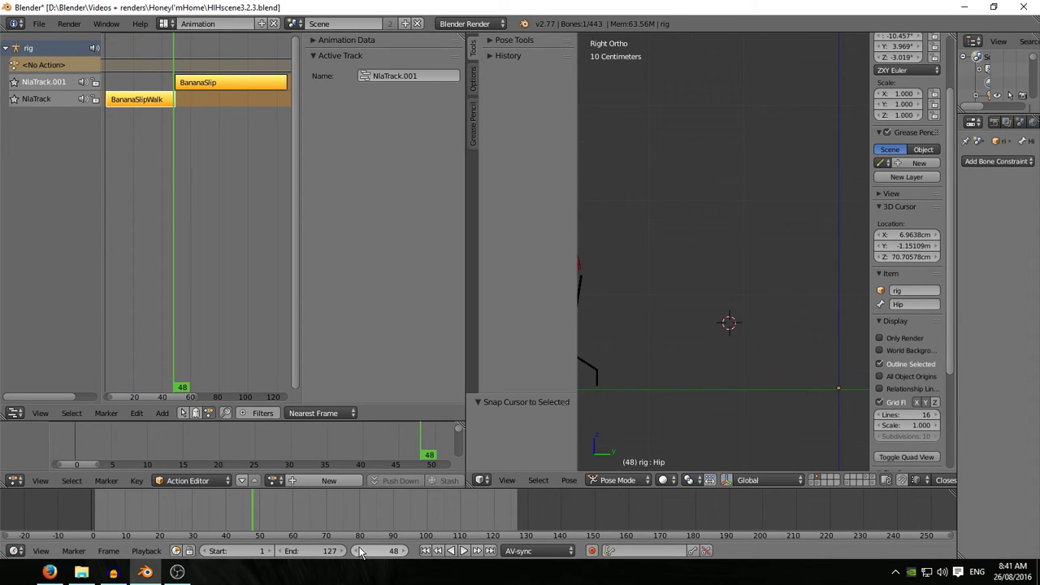
shift+middle_drag(701, 375, 765, 372)
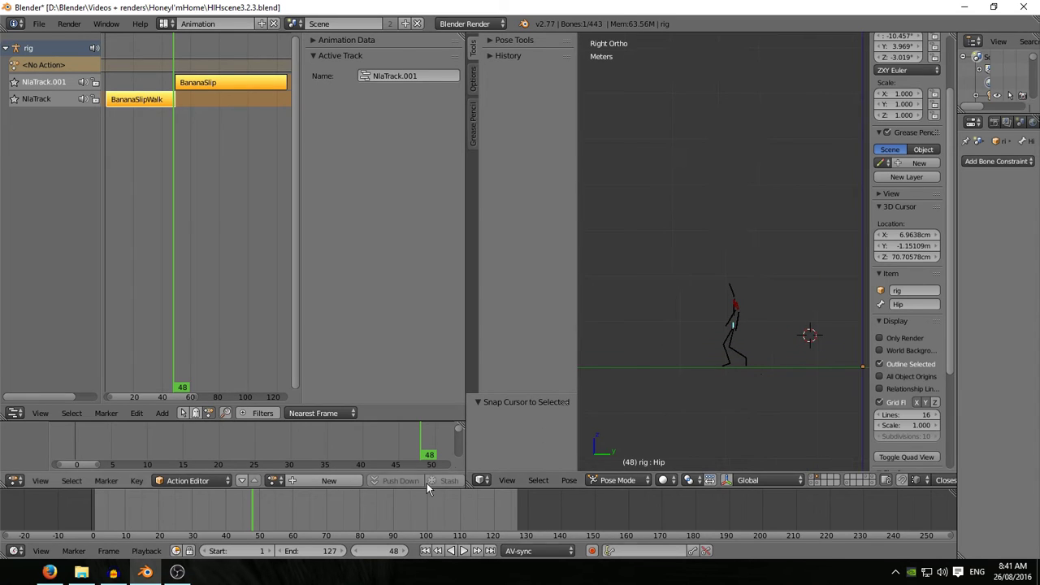
click(406, 552)
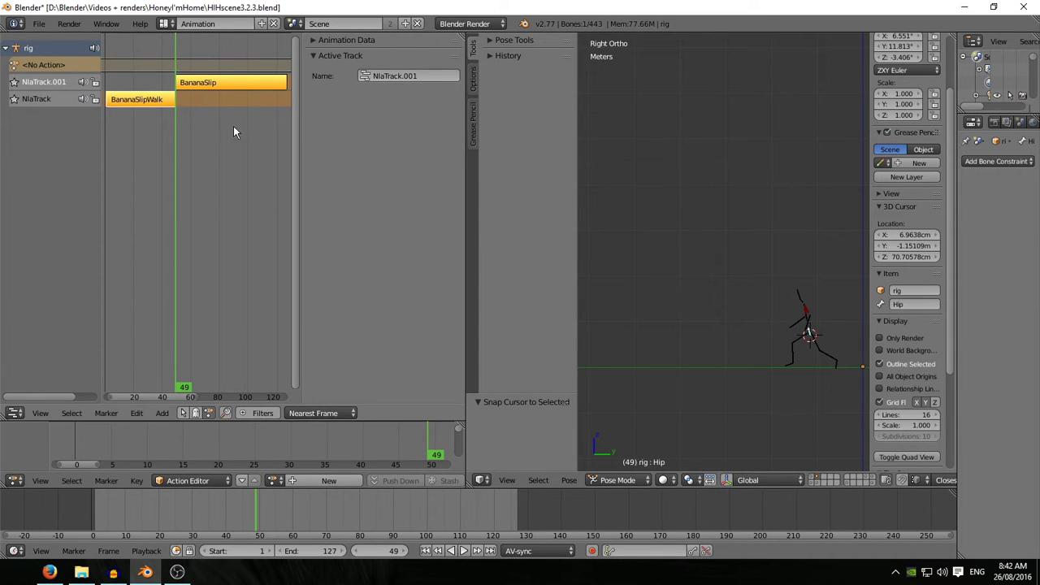
Step: Snap the 3D cursor to the Hip bone at frame 48, the end of the walk strip
click(360, 553)
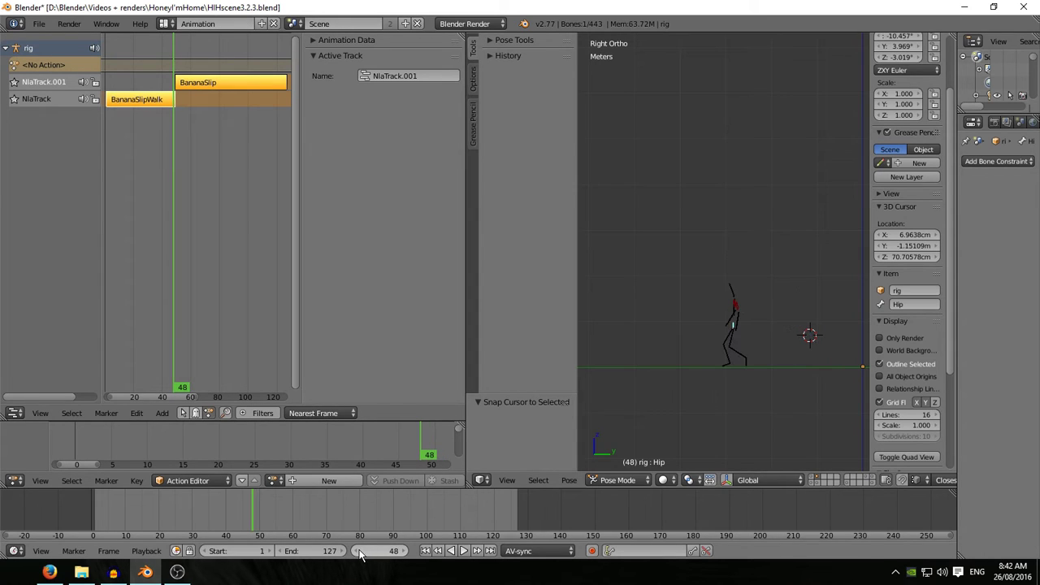
scroll(759, 272, up, 4)
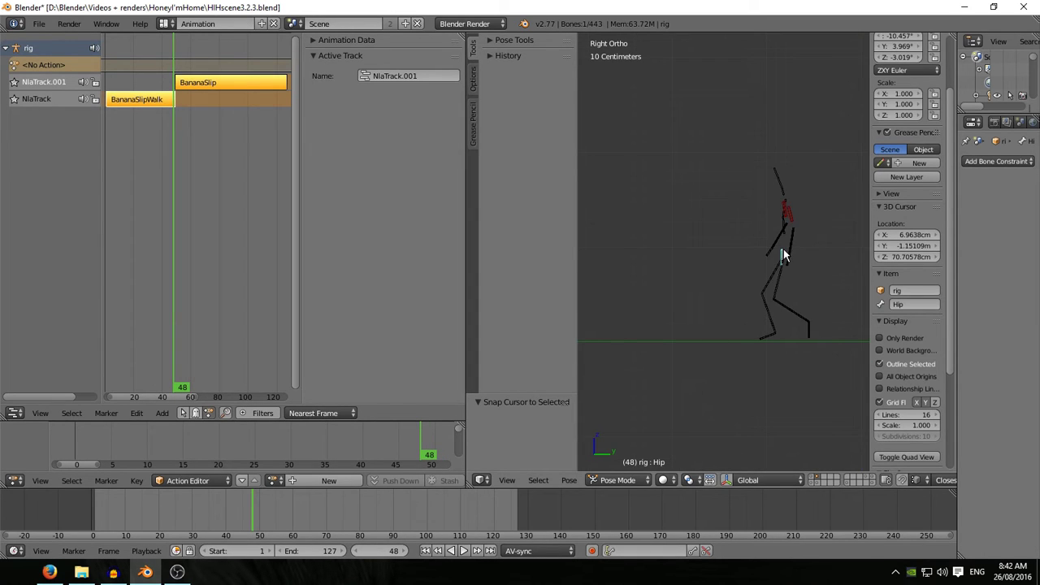
key(shift+s)
click(770, 309)
shift+middle_drag(816, 360, 715, 374)
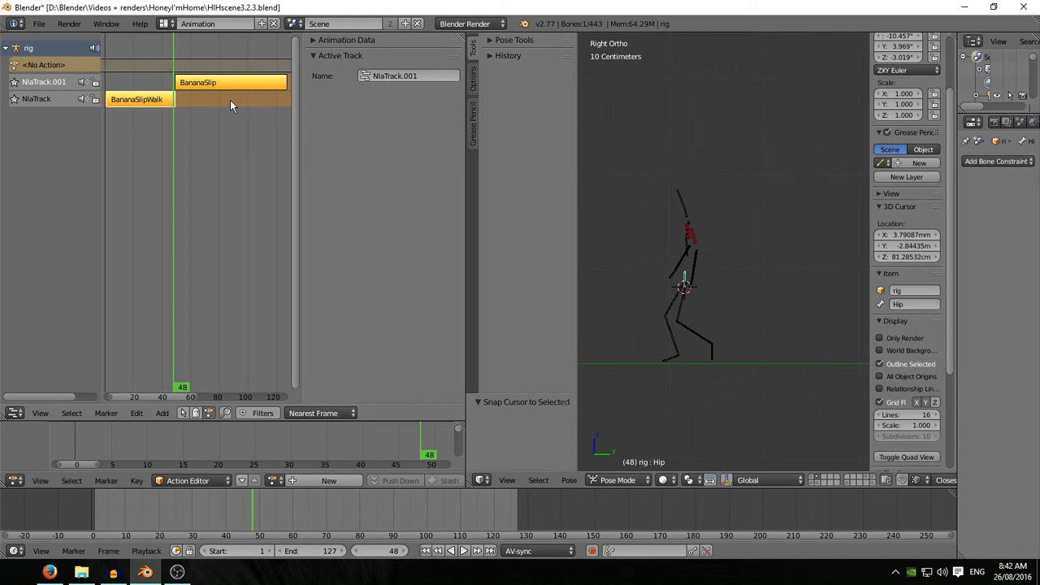
Step: Check the Hip bone's offset from the 3D cursor by switching between frames 48 and 49
key(Right)
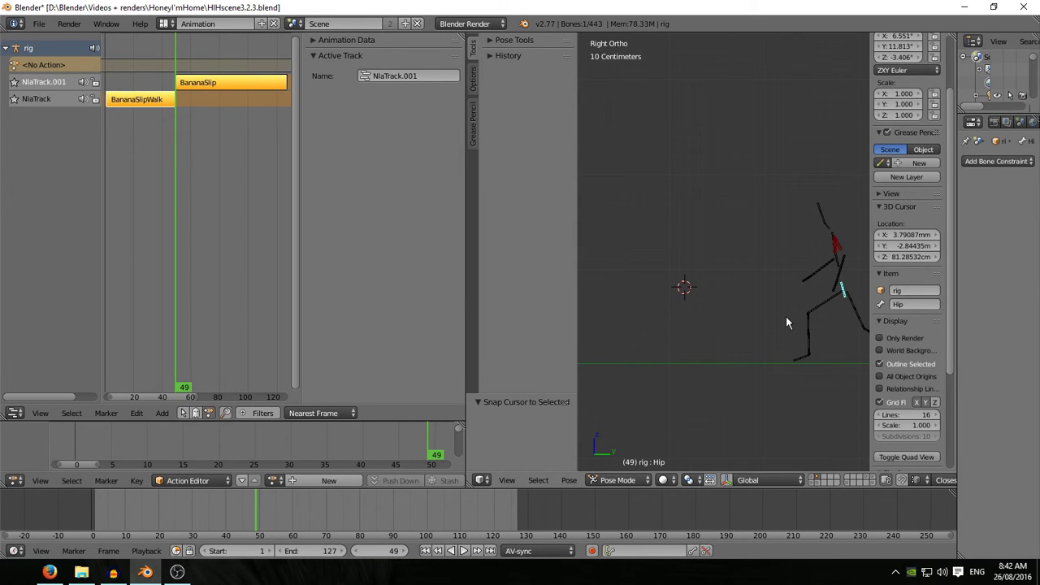
key(Left)
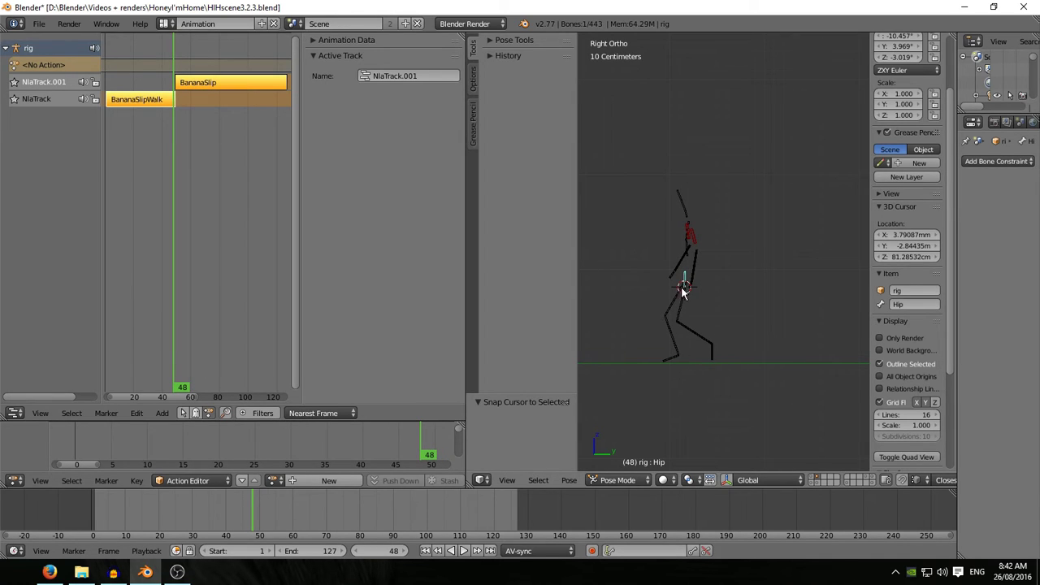
key(Right)
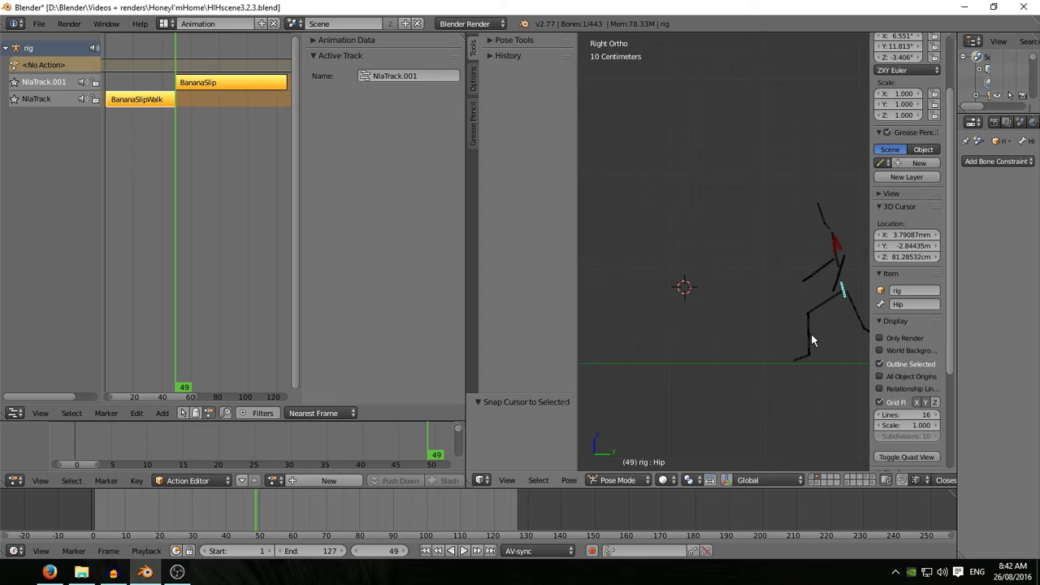
Step: Set the BananaSlipWalk strip's Blend Out to 10 frames and return to frame 48
click(119, 104)
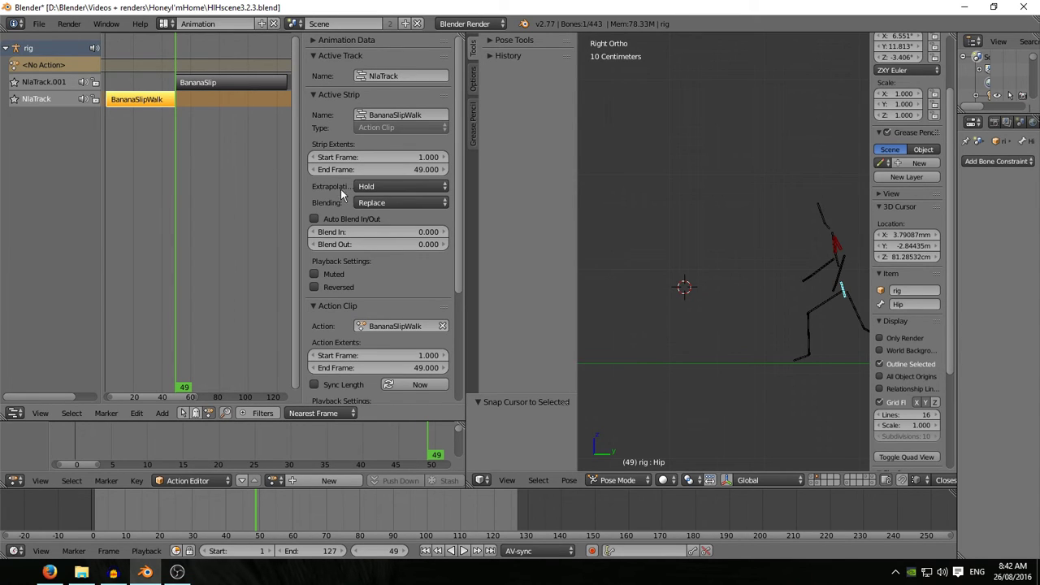
click(420, 243)
text(10)
key(Return)
key(Left)
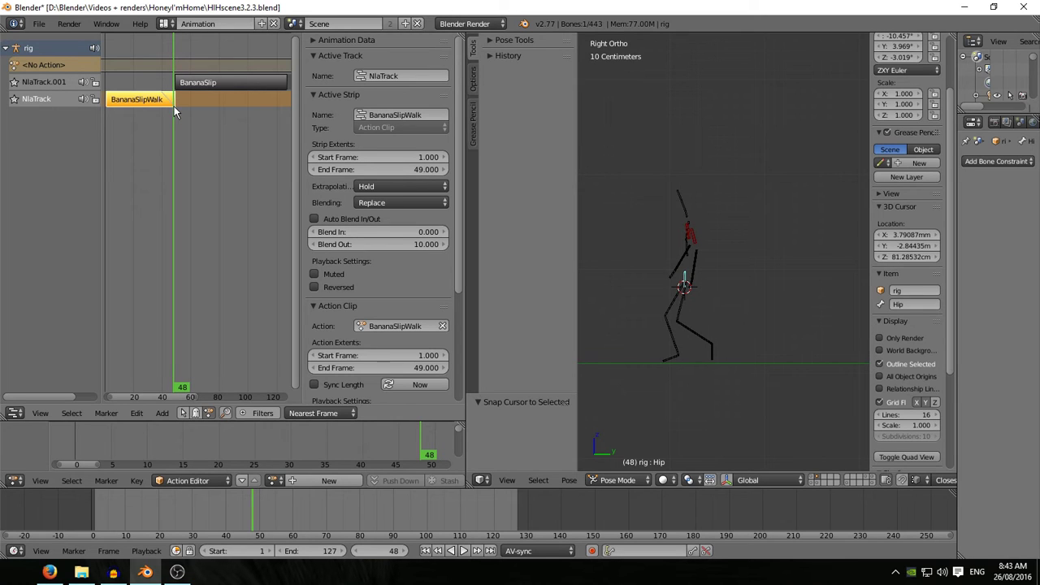
Step: Move the BananaSlip strip 10 frames earlier so that it overlaps the end of the walk strip
click(237, 83)
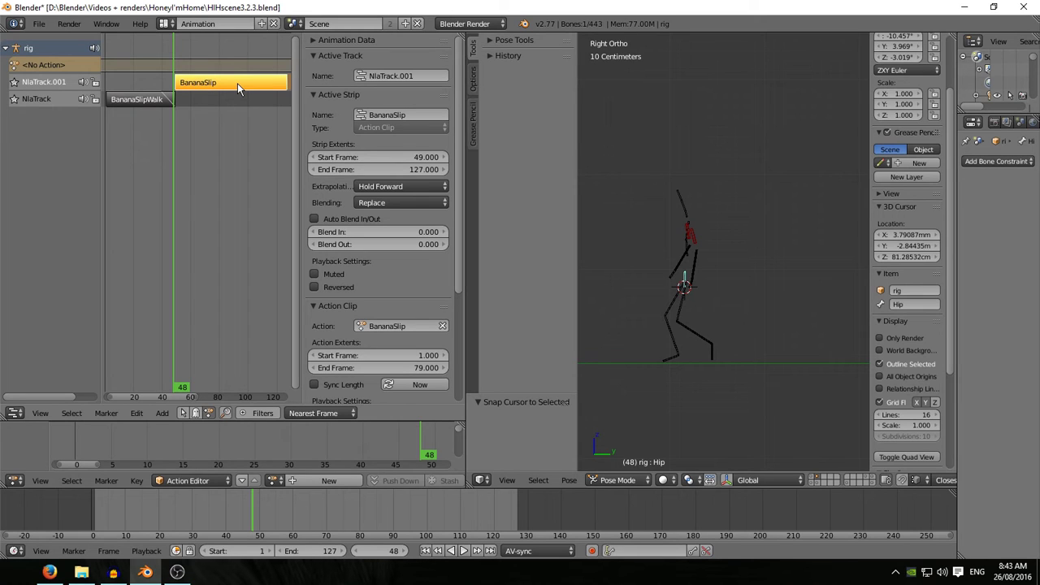
key(g)
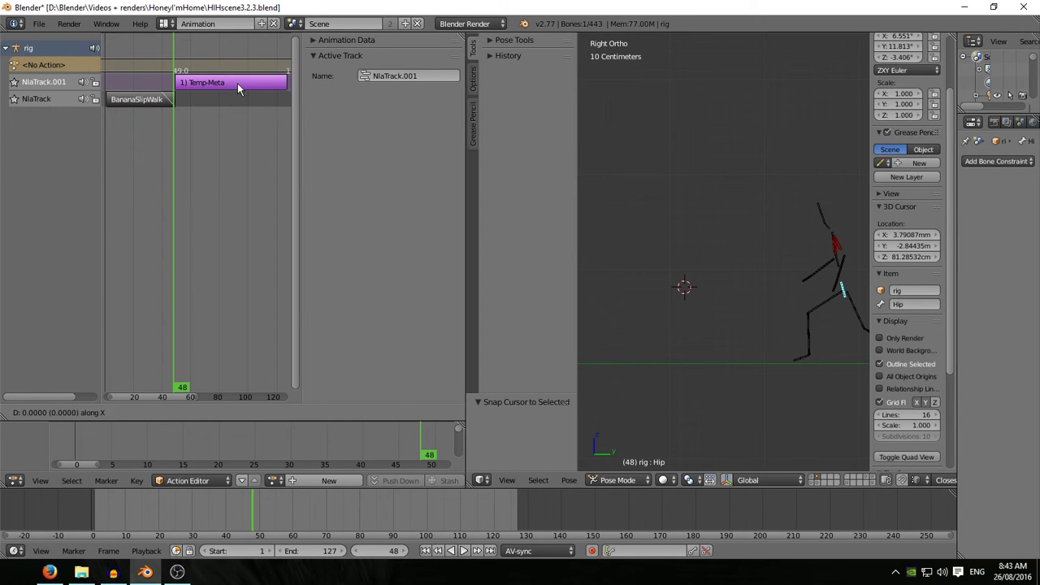
text(-10)
key(Return)
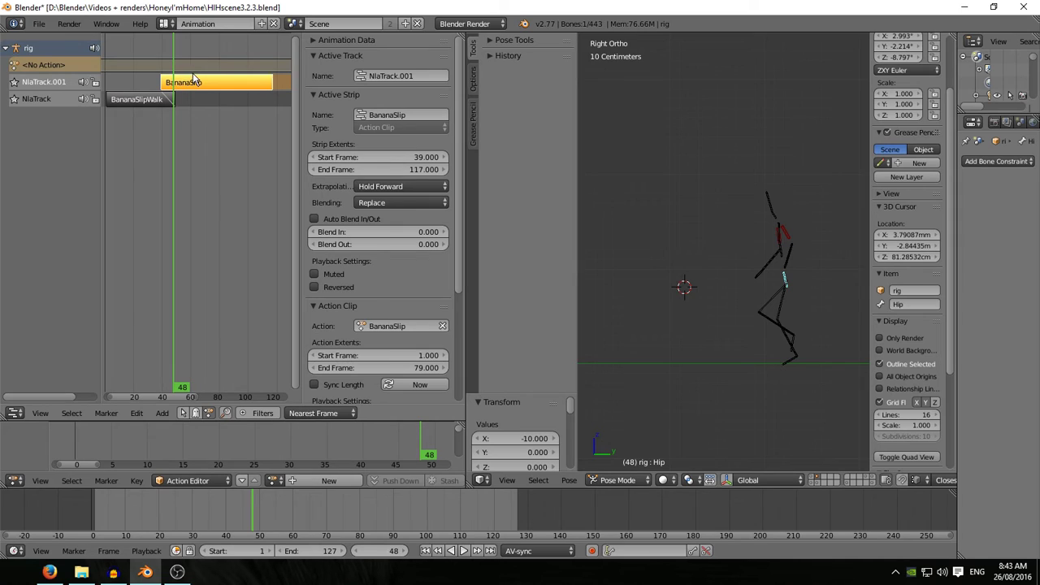
Step: Set the BananaSlip strip's Blend In to 10 frames and go to its start at frame 39
click(426, 232)
text(10)
key(Return)
click(162, 96)
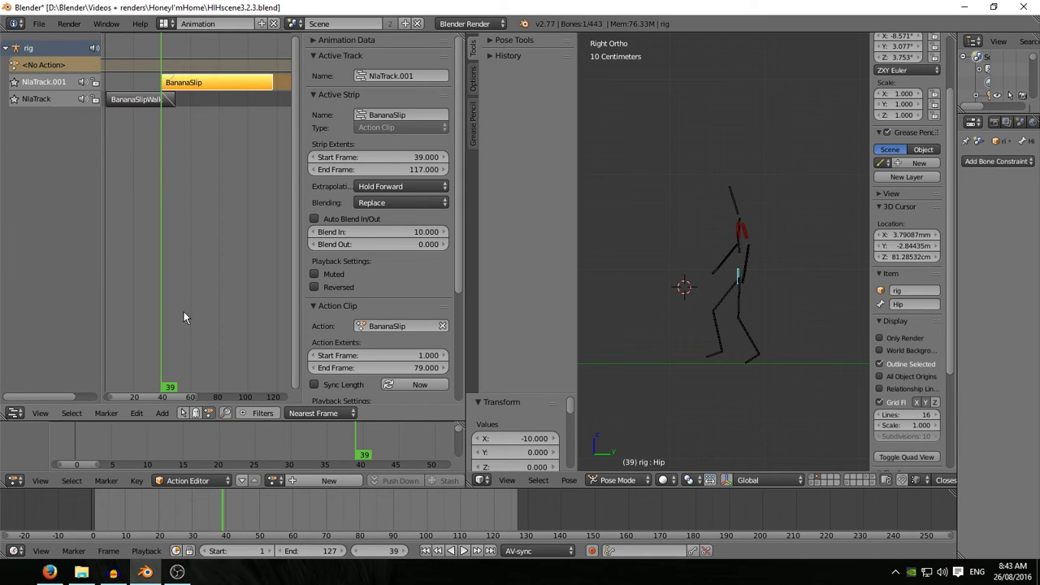
Step: Go to the last frame of the BananaSlip strip and set the scene's end frame to 117
click(272, 89)
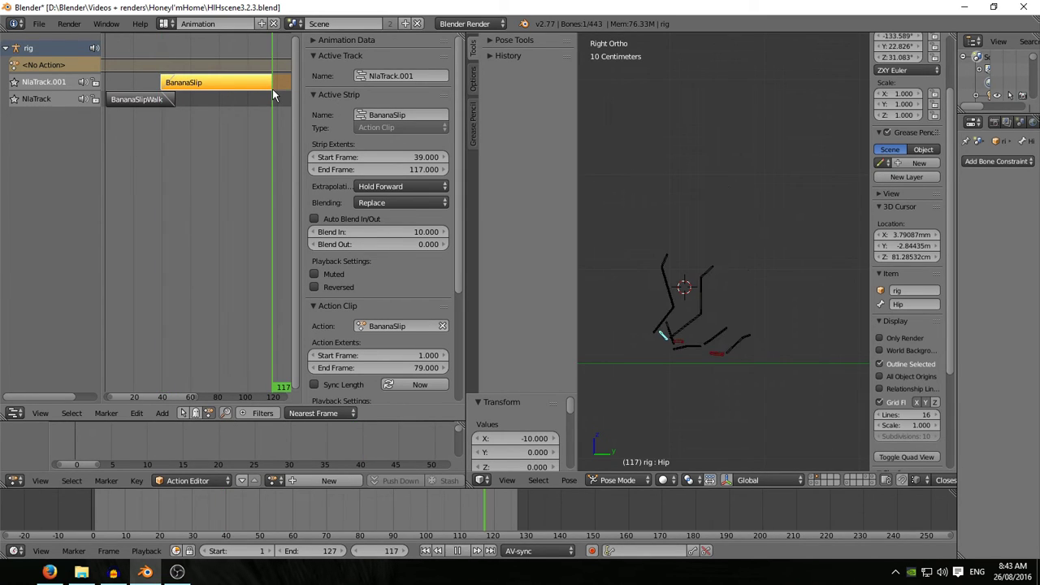
click(322, 551)
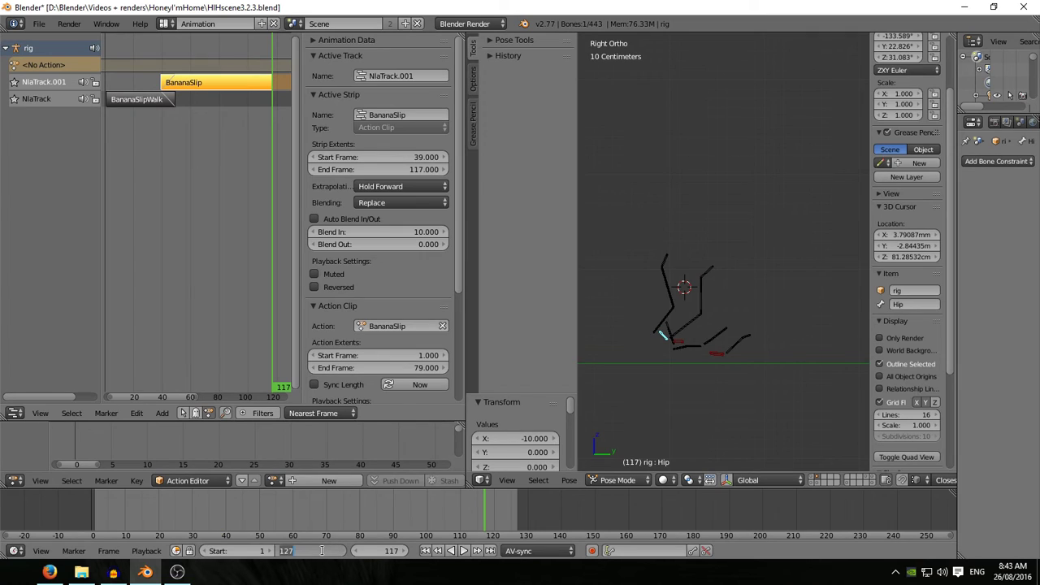
text(117)
key(Return)
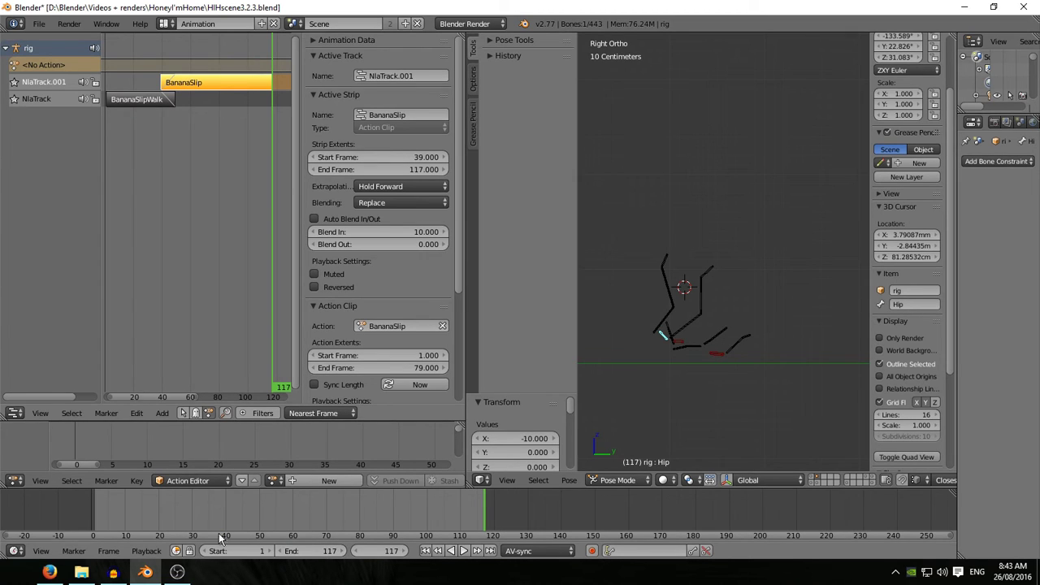
Step: Play the overlapping strips from frame 1 with the rig's whole path in view
click(425, 551)
scroll(663, 383, down, 3)
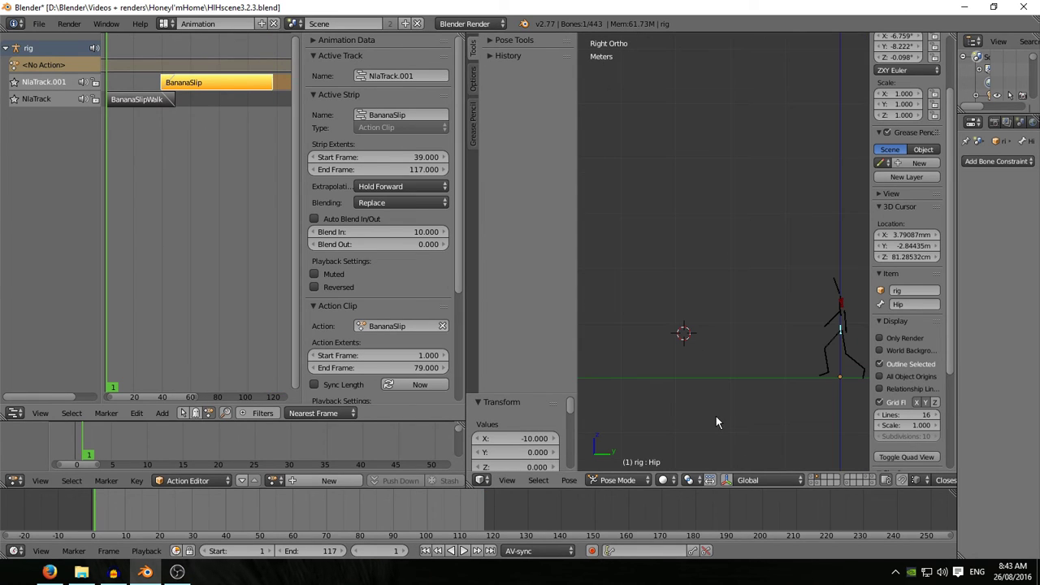
click(464, 551)
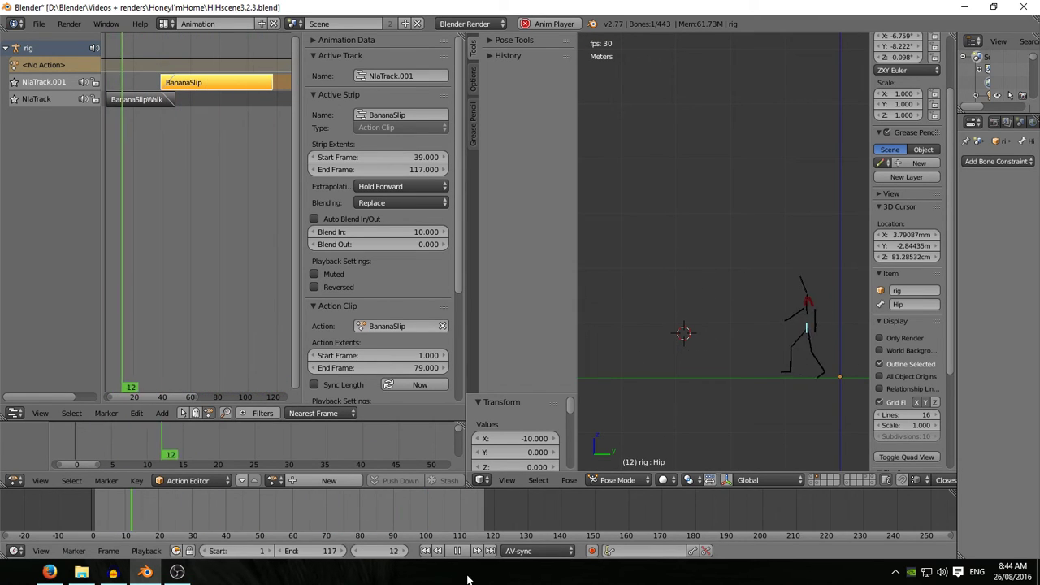
click(459, 551)
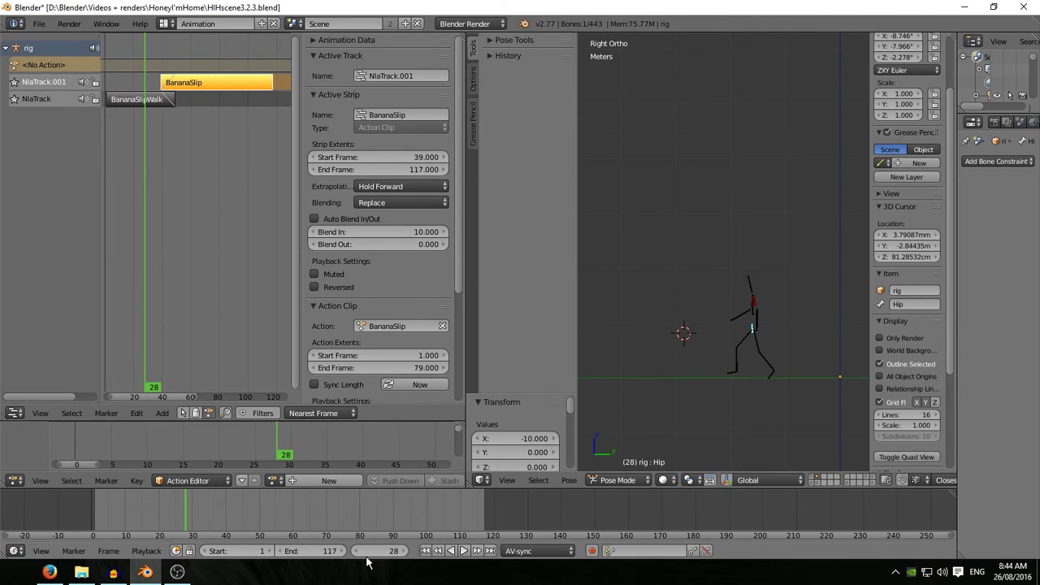
Step: Go to frame 49 at the end of the BananaSlipWalk strip and snap the Hip bone to the 3D cursor
click(145, 101)
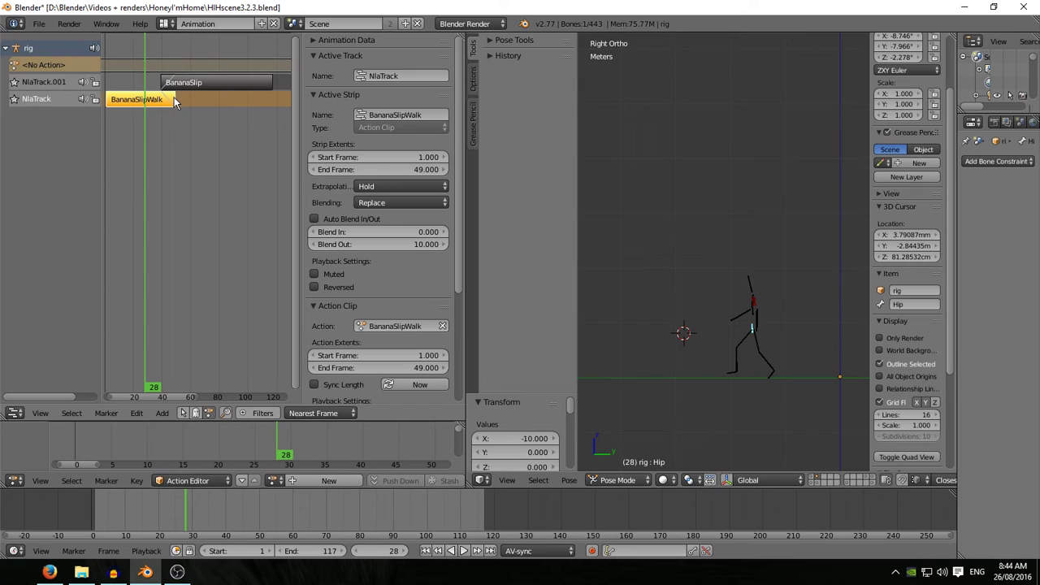
click(174, 101)
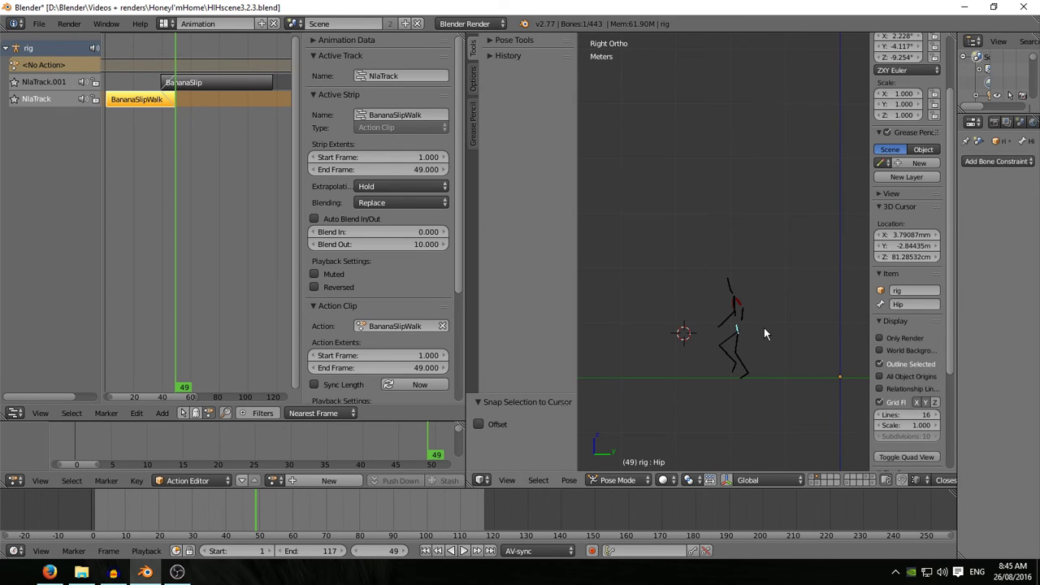
key(shift+s)
click(764, 328)
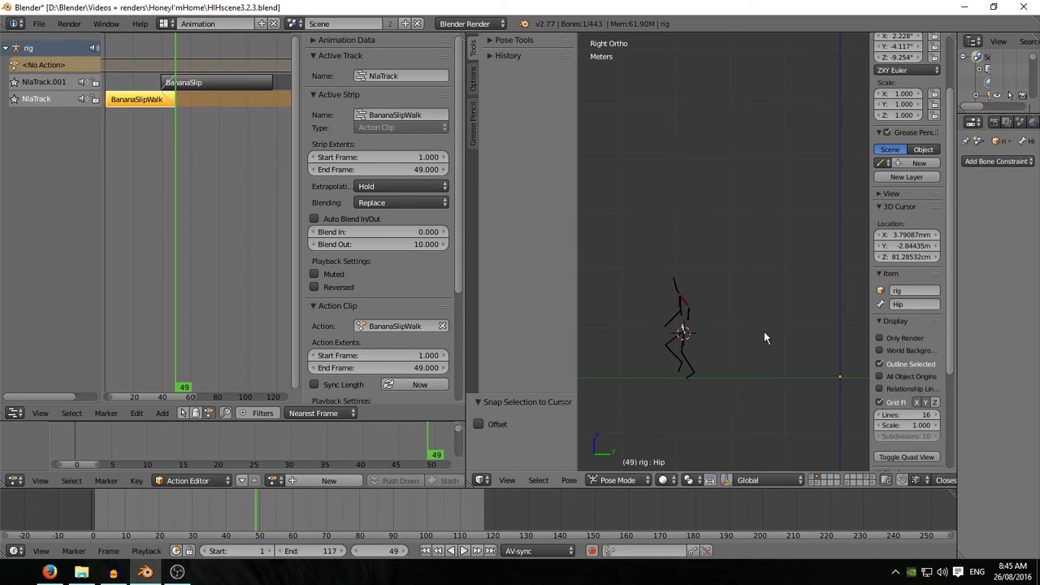
Step: Enter tweak mode on the BananaSlip strip and switch the NLA area to the Graph Editor
click(189, 84)
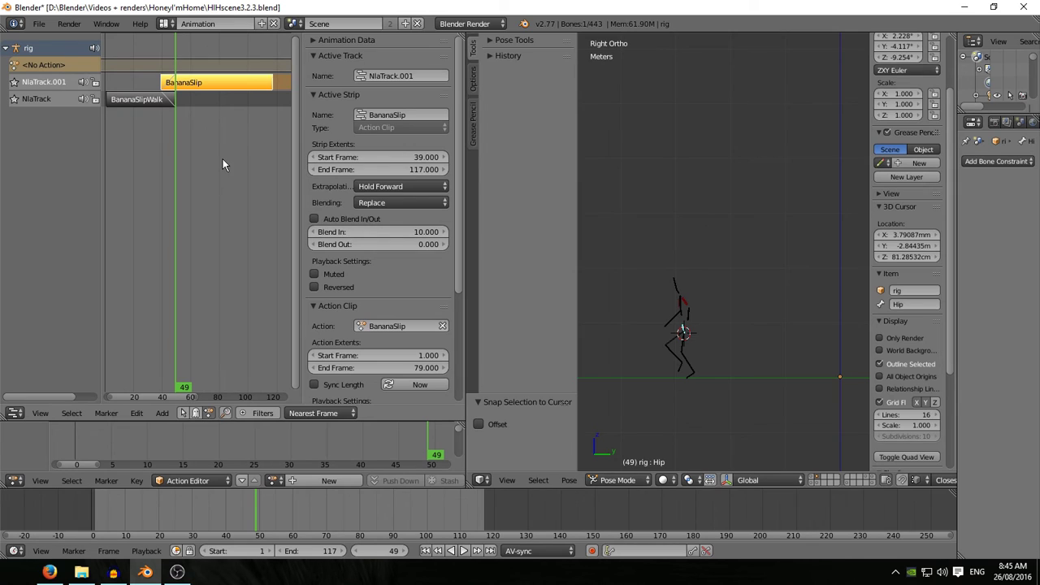
key(Tab)
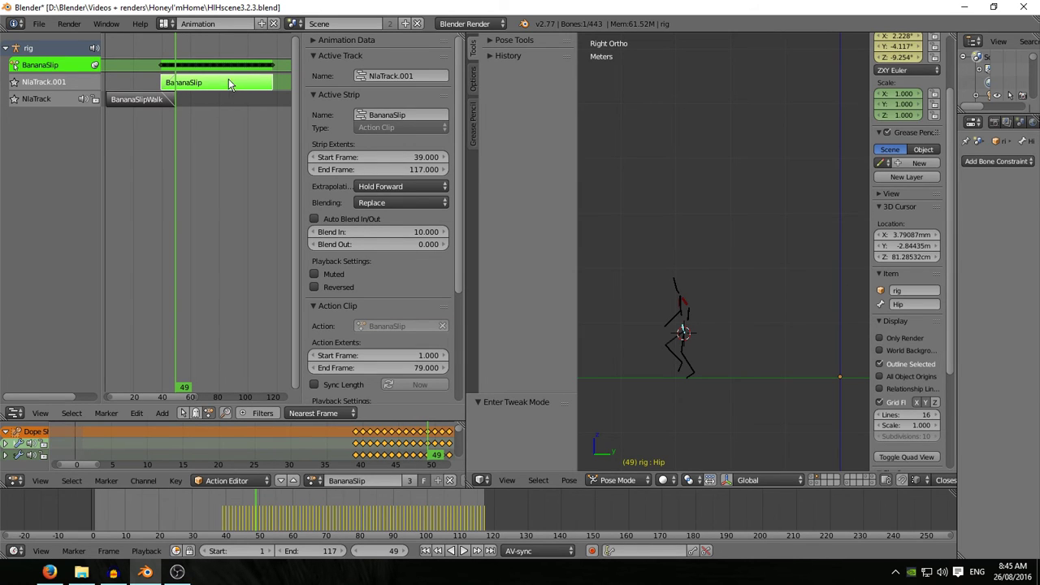
click(14, 413)
click(32, 362)
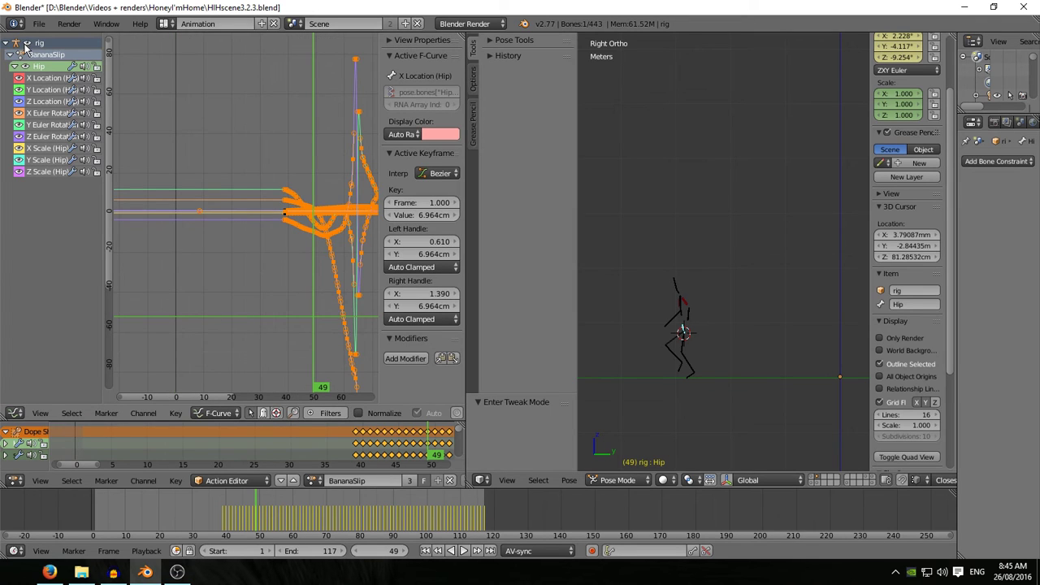
Step: Show only the Hip bone's Y Location and Z Location curves and fit them in the graph
click(27, 47)
click(19, 90)
click(19, 100)
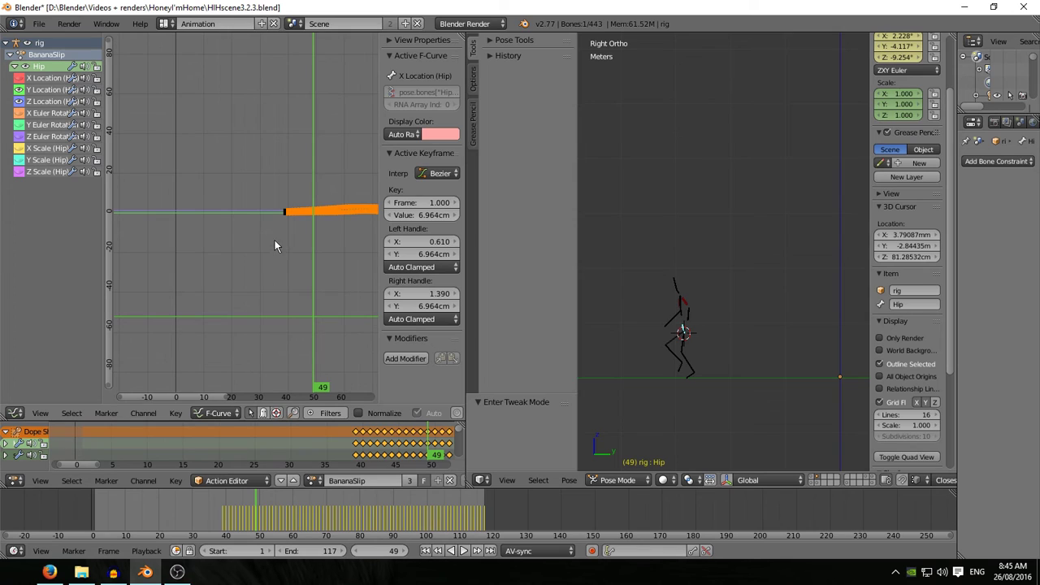
middle_drag(314, 267, 276, 289)
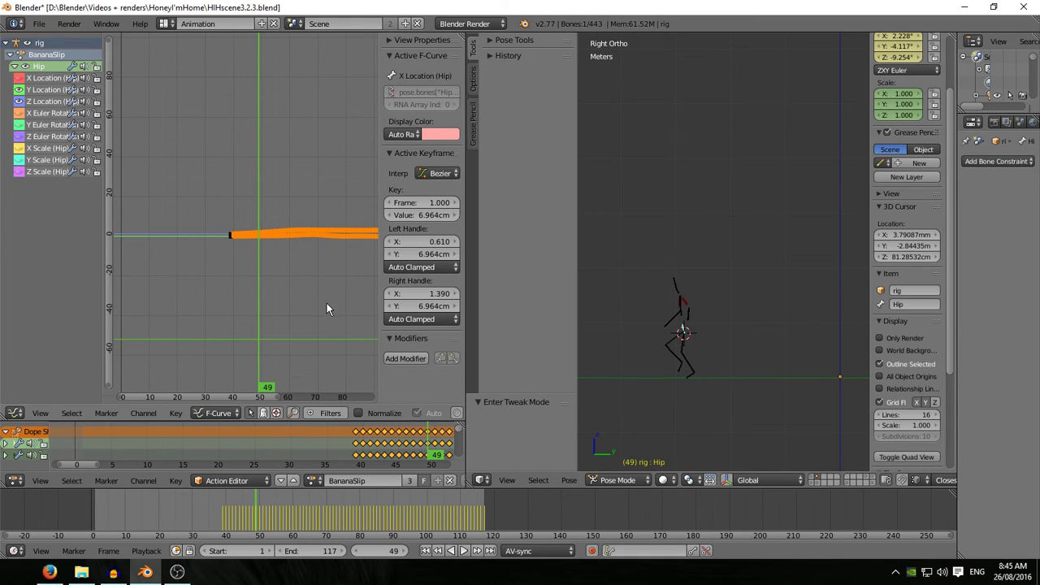
key(Home)
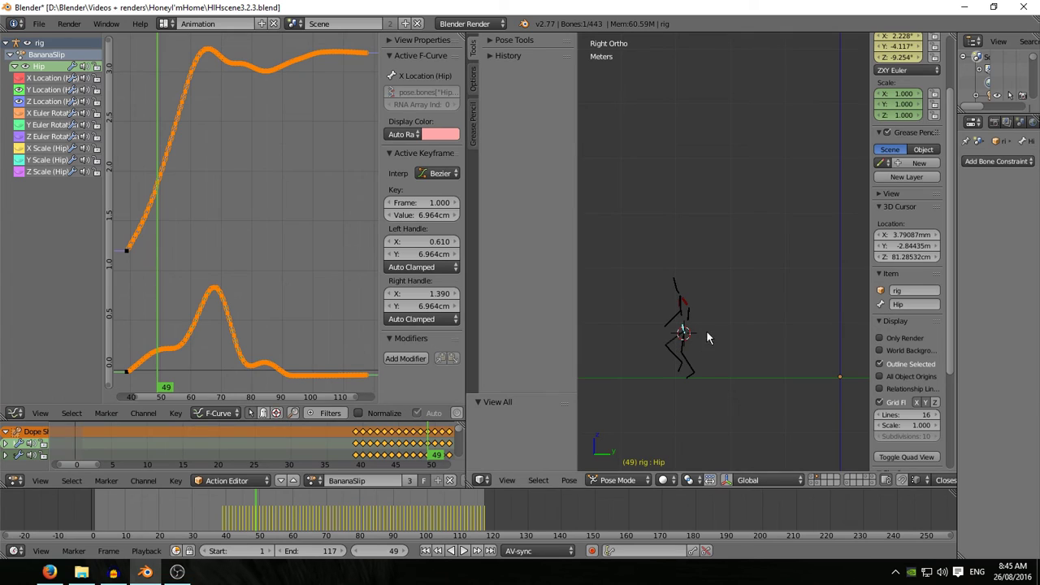
Step: Keyframe the Hip bone's snapped location at frame 49 and deselect the new keys on the Y and Z Location curves
key(i)
click(723, 272)
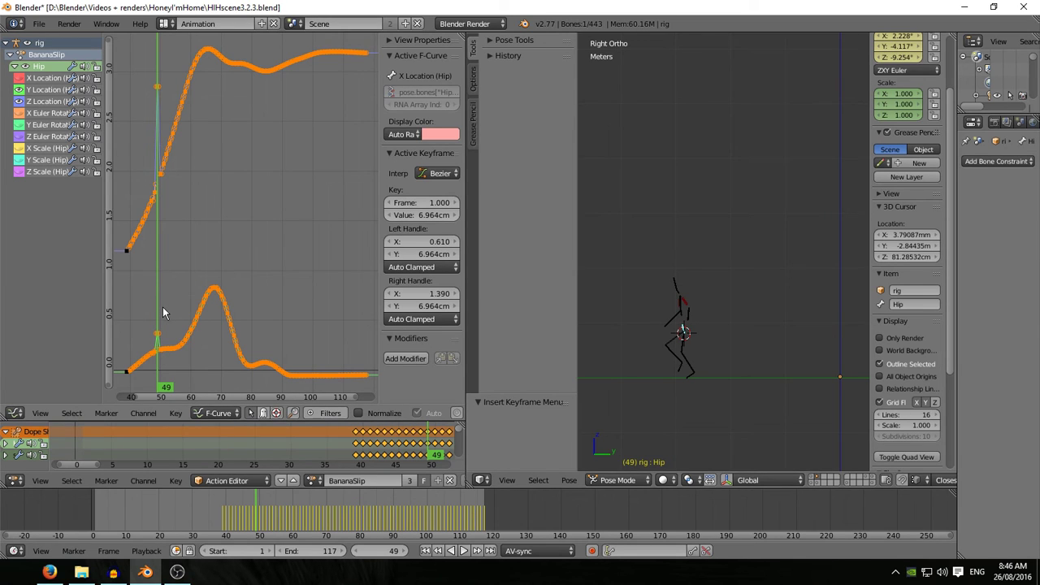
key(c)
middle_click(150, 324)
middle_click(155, 92)
key(Escape)
Step: Isolate the Y Location curve and raise its selected keys about 17 cm to meet the frame 49 key
click(24, 102)
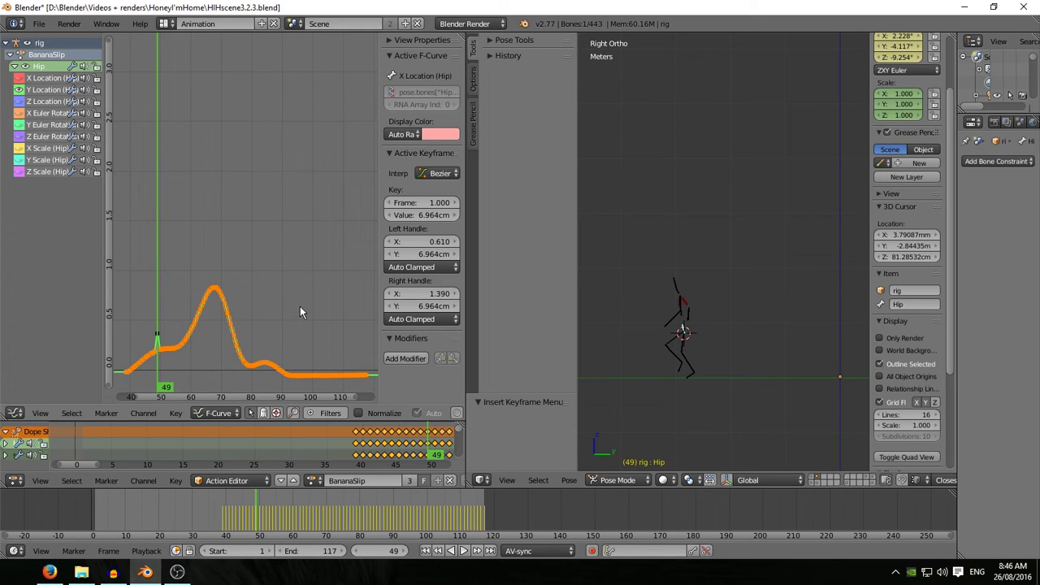
key(g)
key(y)
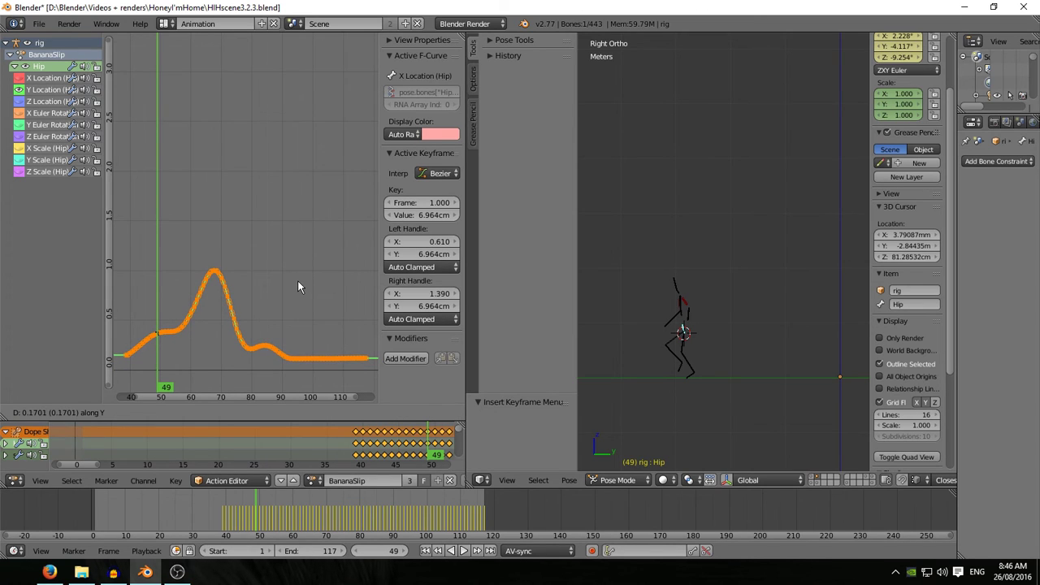
click(299, 282)
Step: Isolate the Z Location curve and raise its selected keys about 97 cm to meet the frame 49 key
click(20, 101)
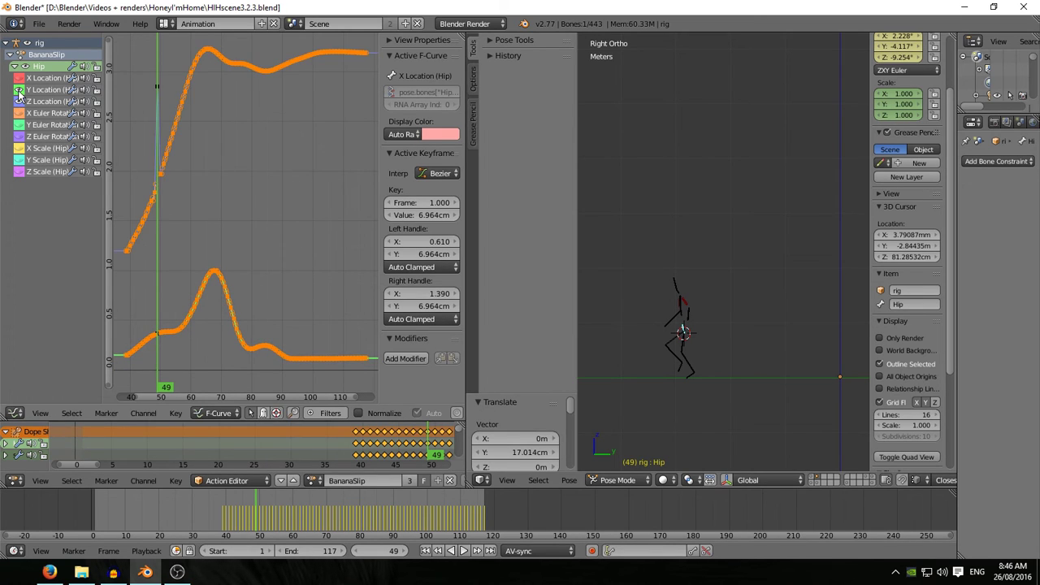
click(20, 89)
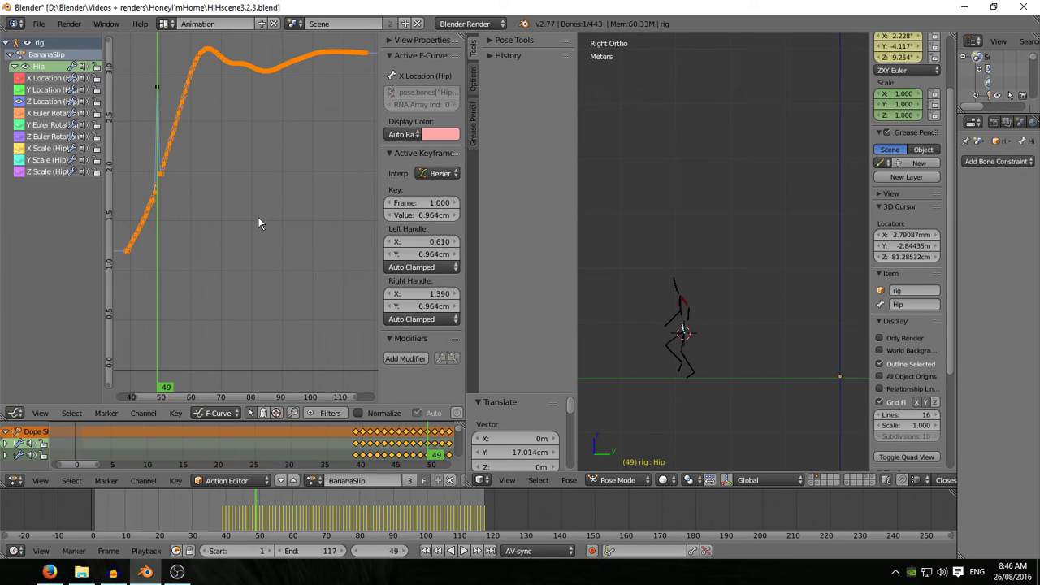
key(g)
key(y)
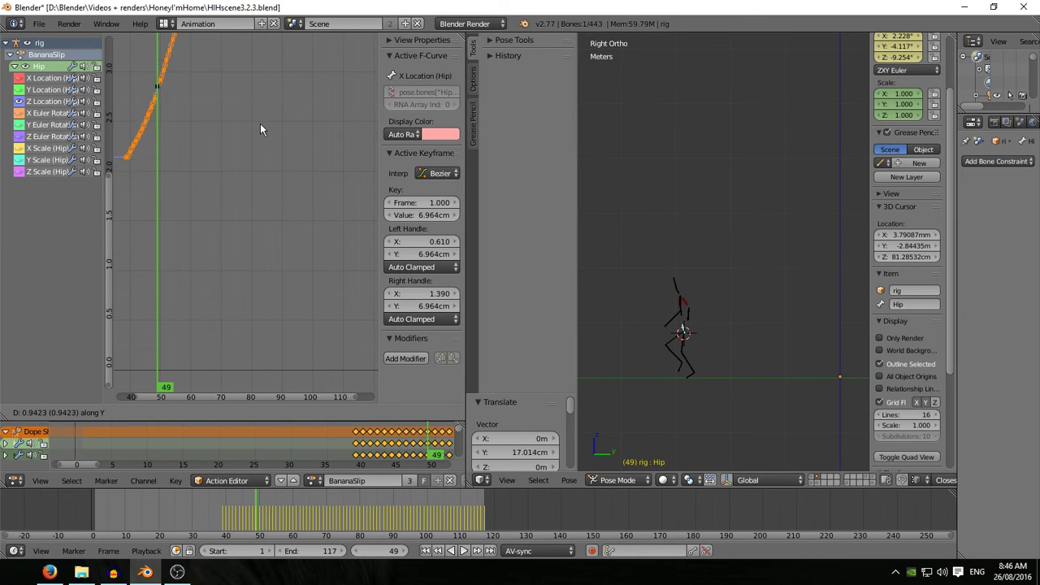
click(265, 116)
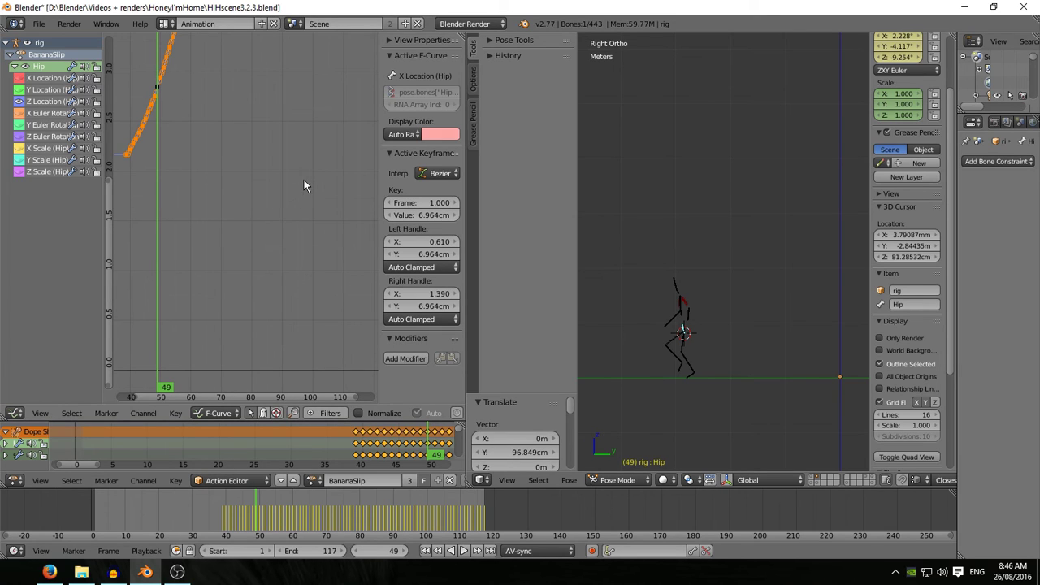
Step: Switch the Graph Editor area back to the NLA Editor and exit tweak mode on the BananaSlip strip
click(14, 413)
click(32, 334)
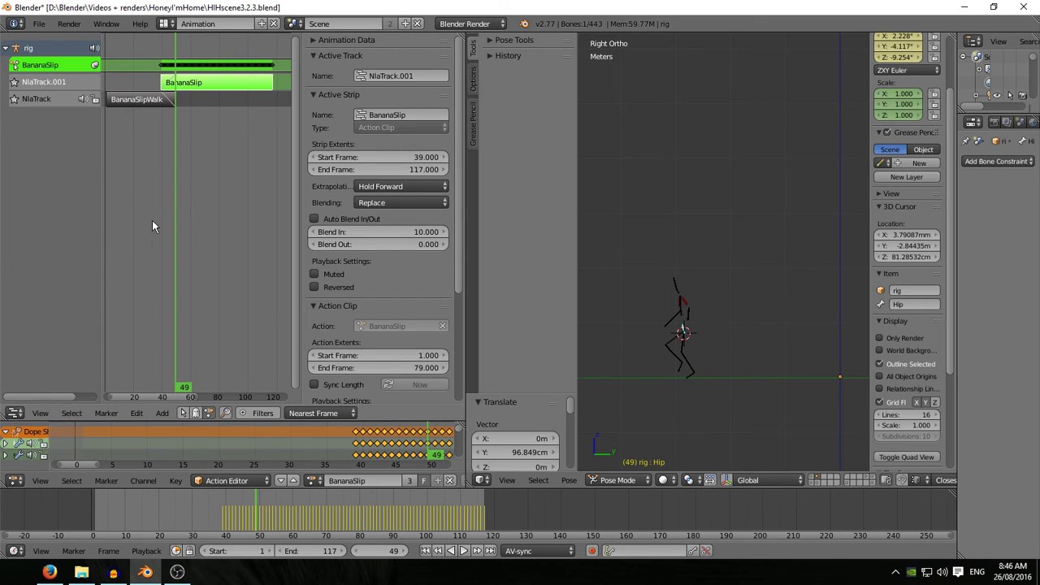
key(Tab)
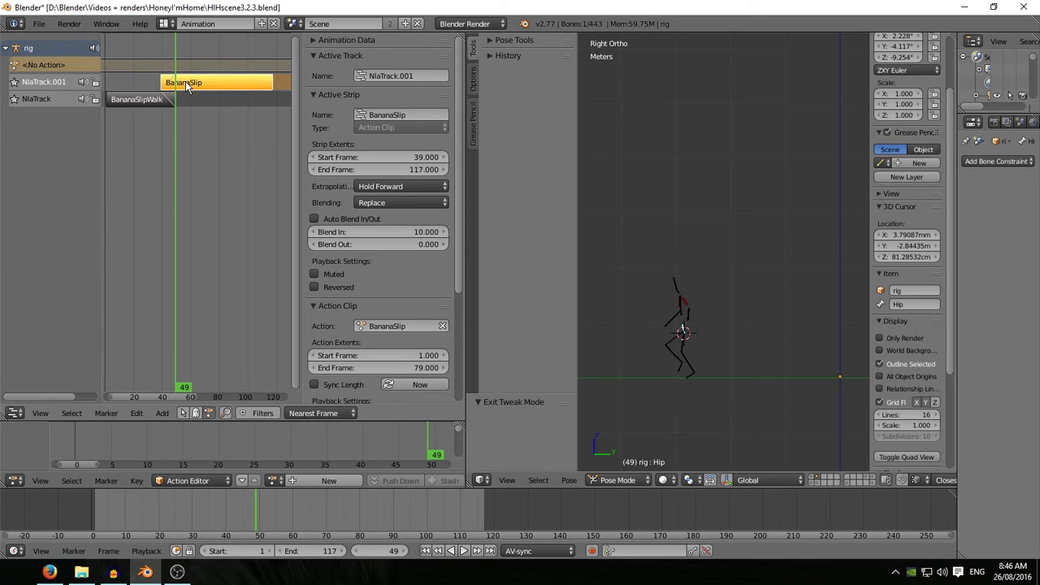
Step: Play the animation from frame 1 to check the transition between the walk and the slip
click(425, 551)
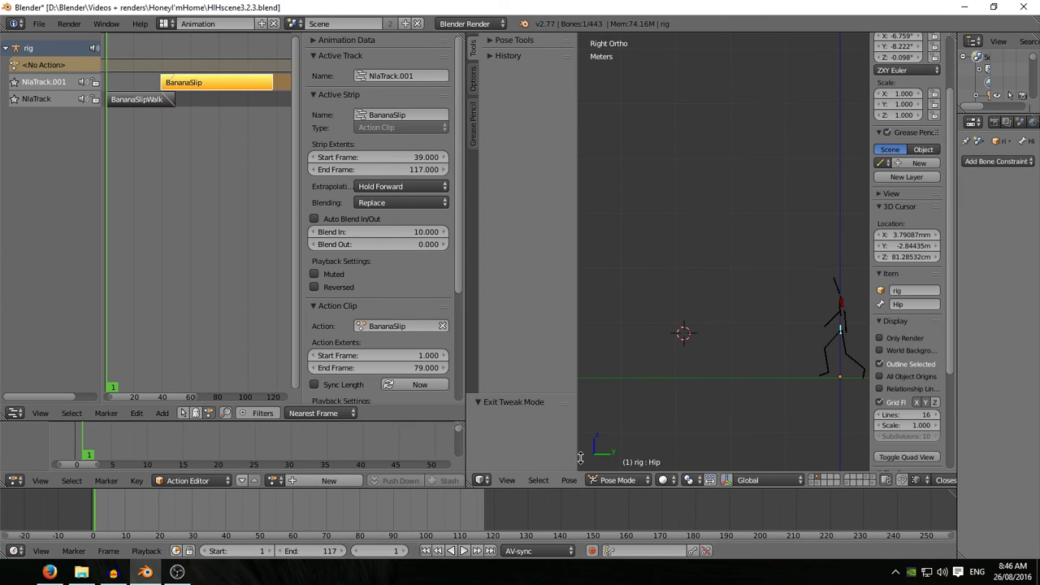
key(alt+a)
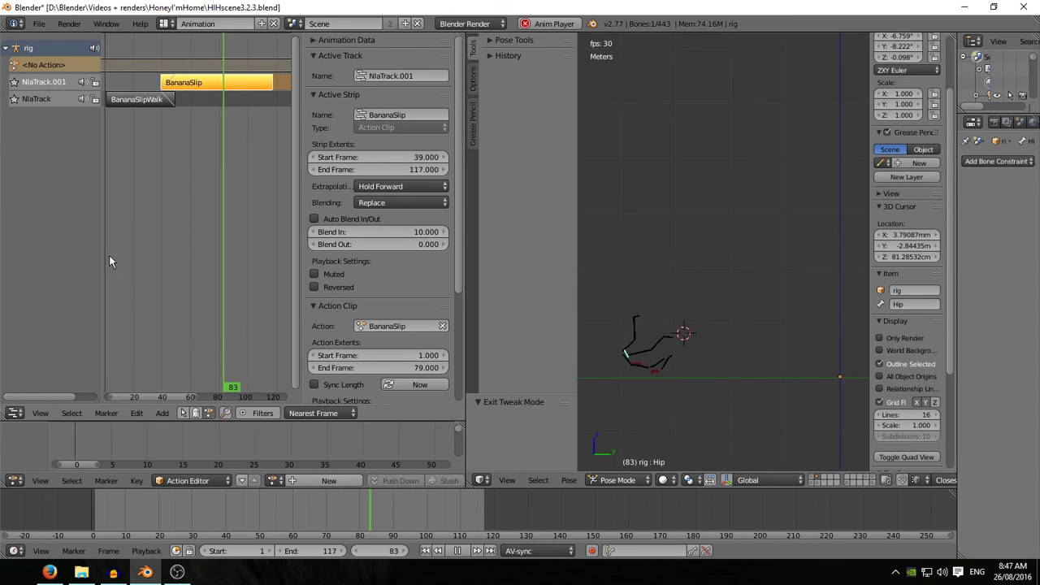
Step: Stop the playback, return to frame 1 and select all bones of the rig in the enlarged 3D view
click(456, 552)
click(425, 551)
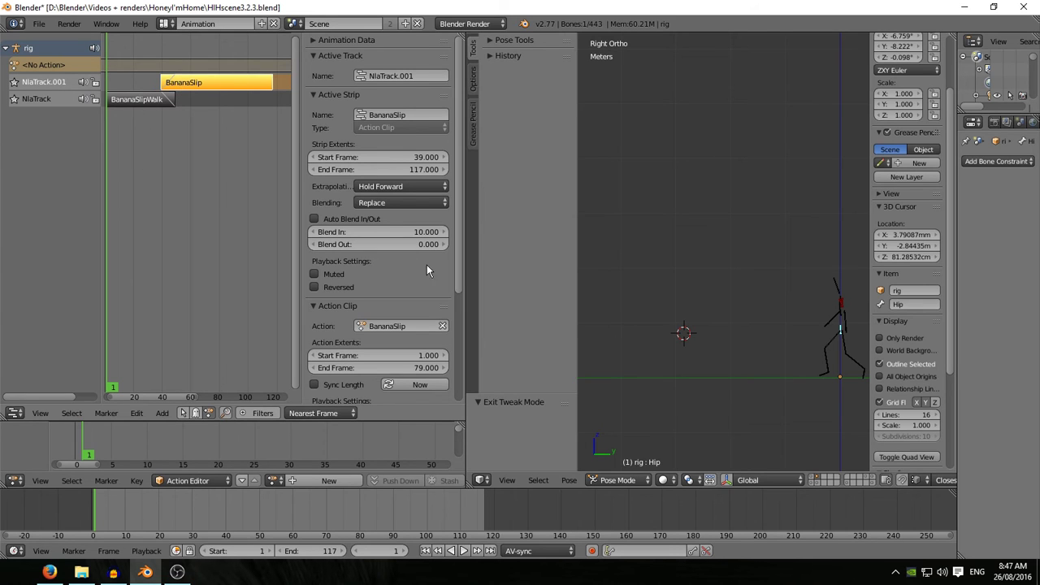
drag(466, 297, 317, 290)
scroll(515, 327, up, 3)
shift+middle_drag(661, 354, 404, 270)
middle_drag(602, 380, 671, 345)
scroll(673, 338, up, 3)
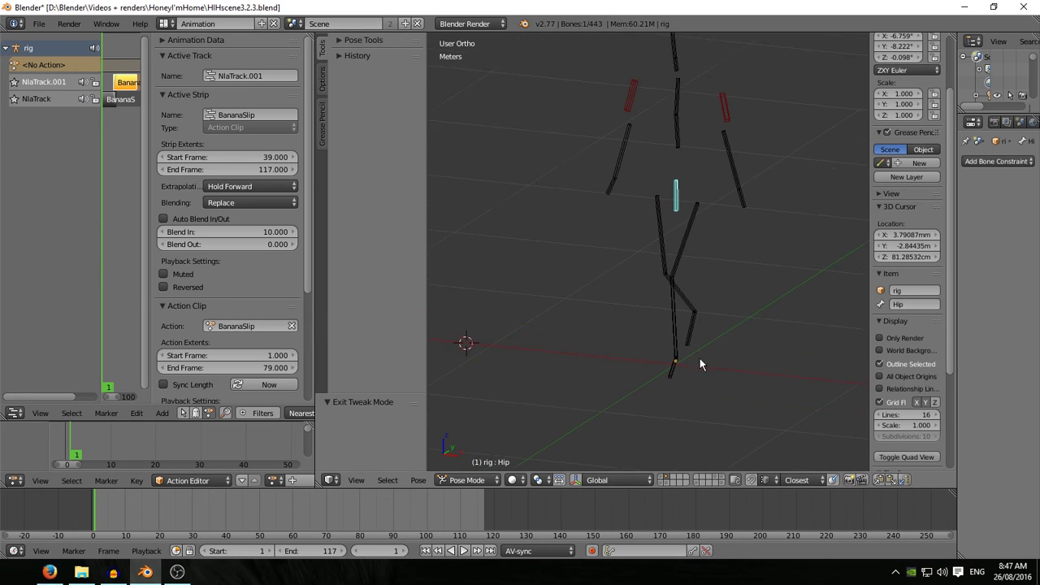
key(a)
key(a)
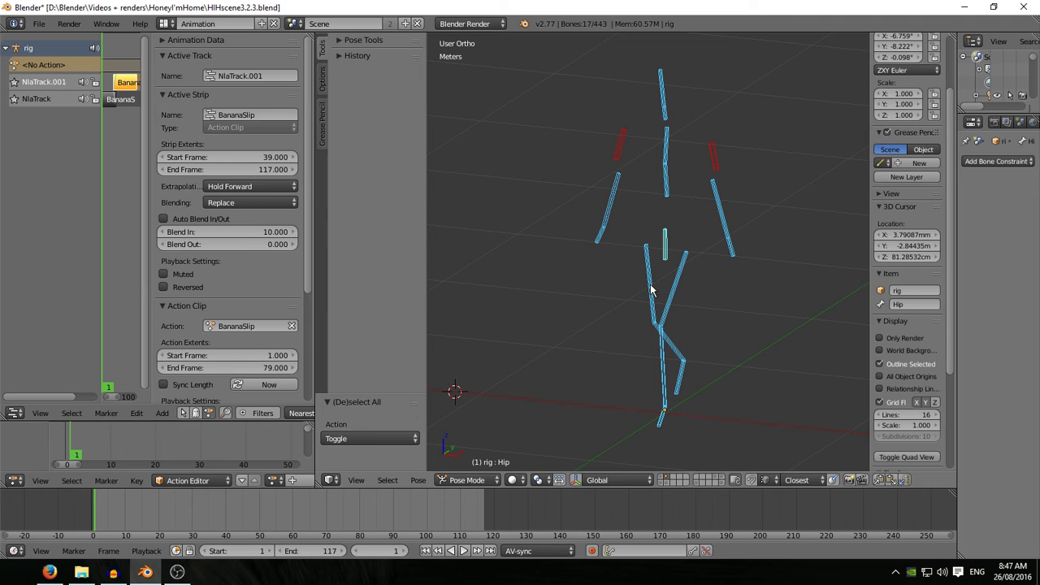
Step: Switch the rig to Object Mode and bake its action over frames 1 to 117 with Visual Keying enabled and Bake Data set to Pose
key(ctrl+Tab)
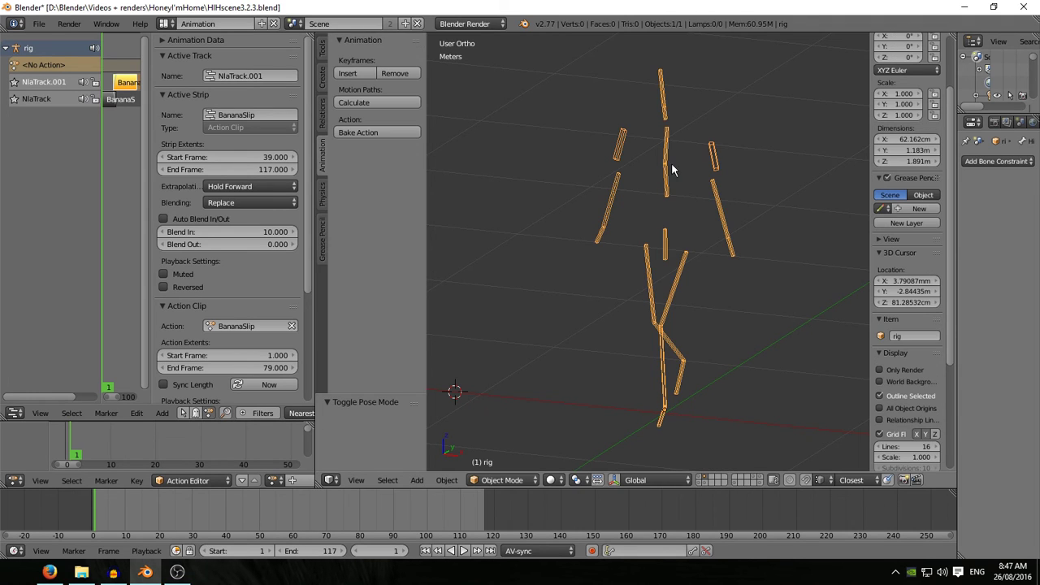
click(359, 131)
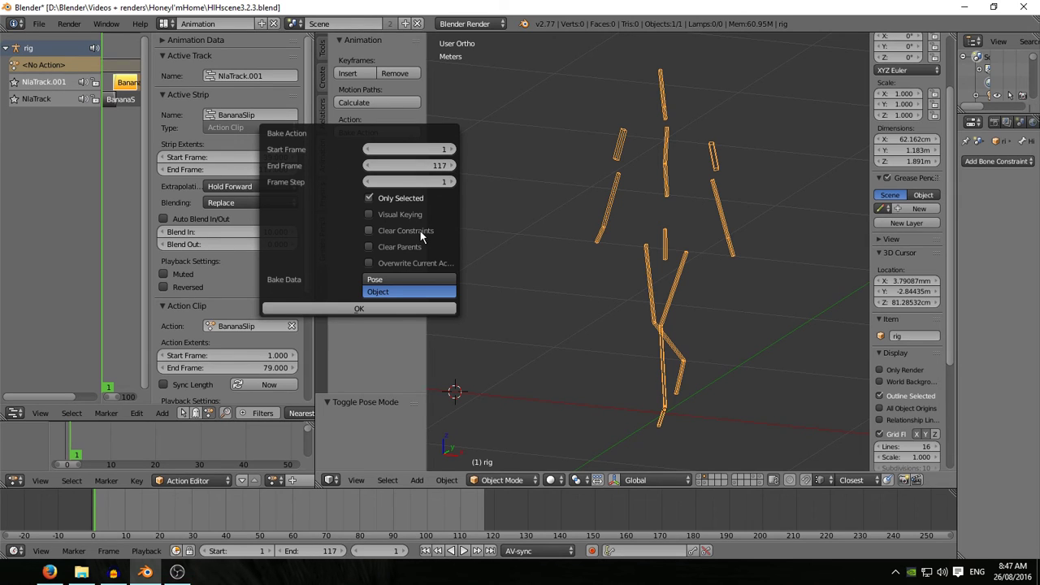
click(369, 214)
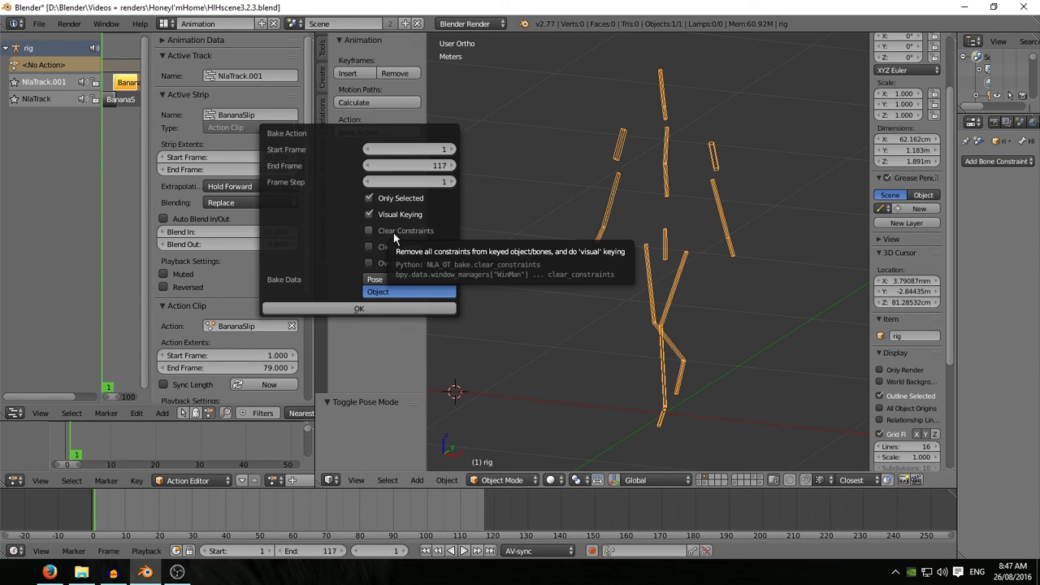
click(383, 281)
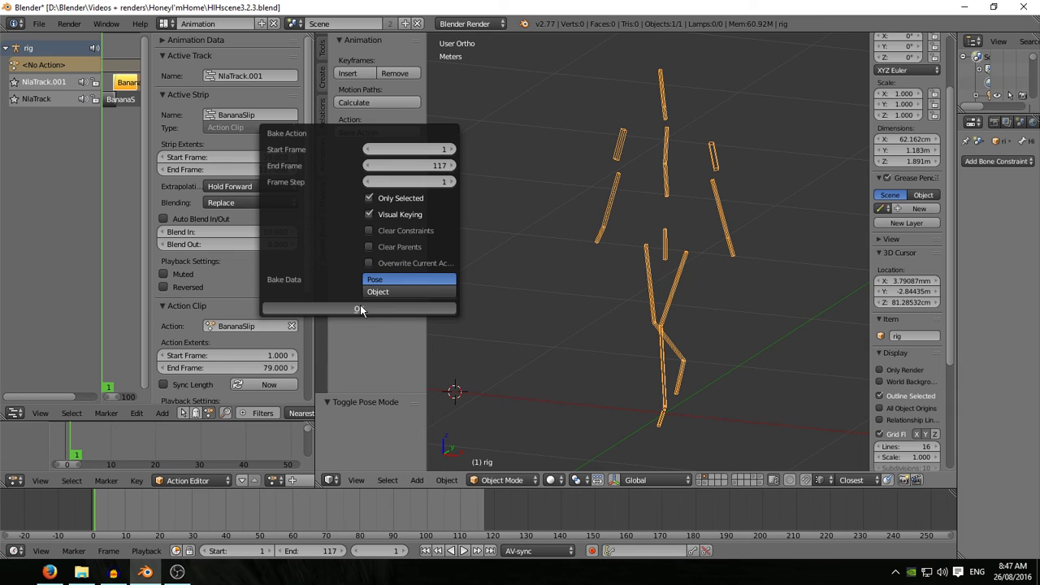
click(360, 308)
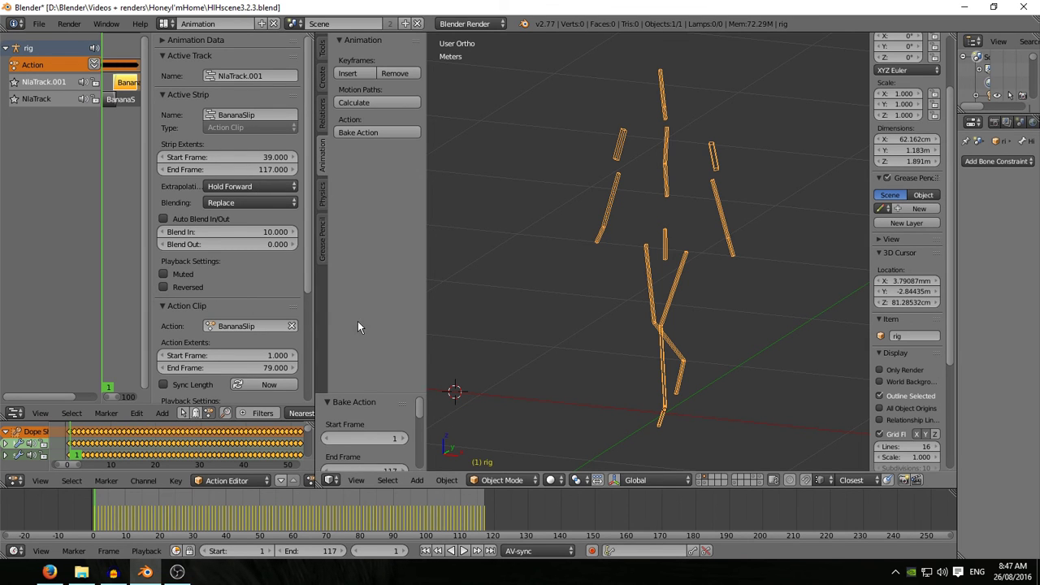
Step: Delete the BananaSlip and BananaSlipWalk strips along with both of their NLA tracks
drag(314, 360, 459, 361)
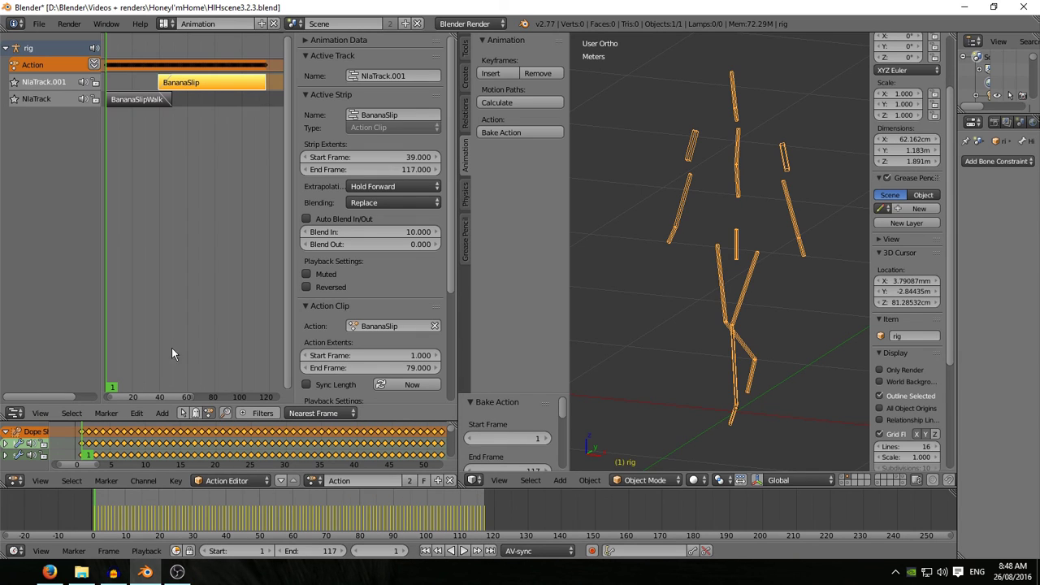
click(133, 101)
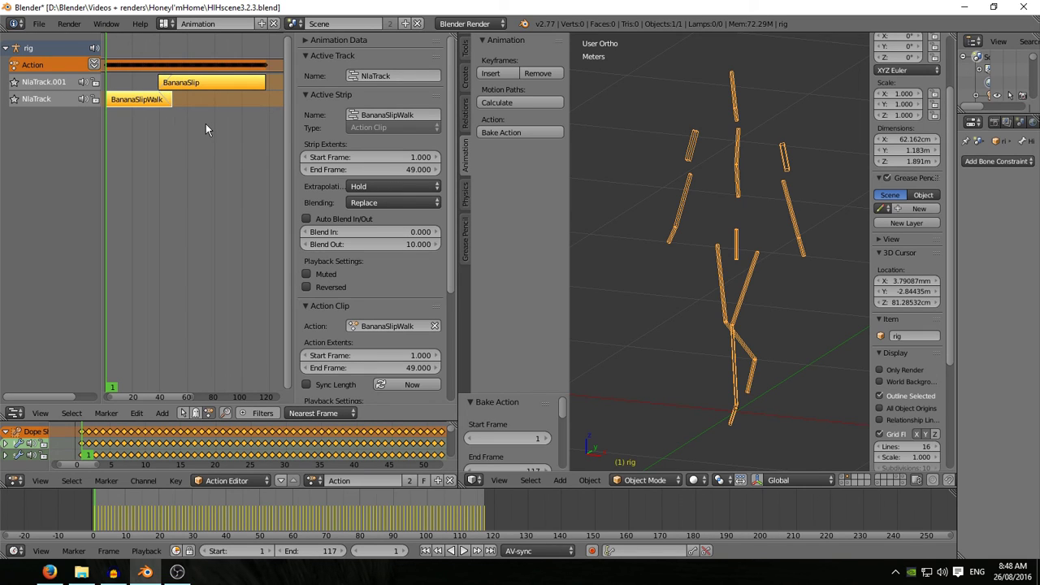
key(x)
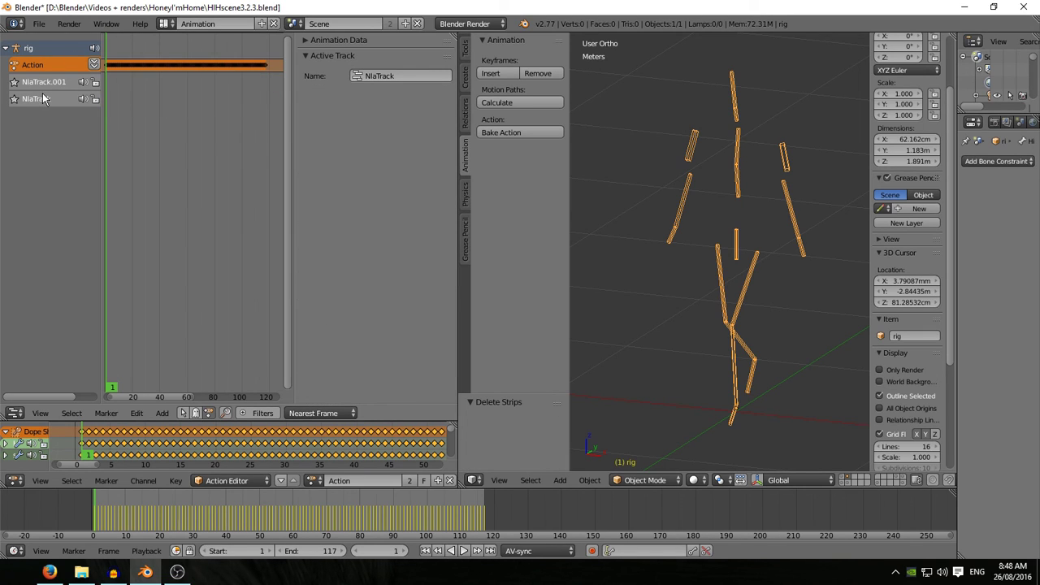
key(x)
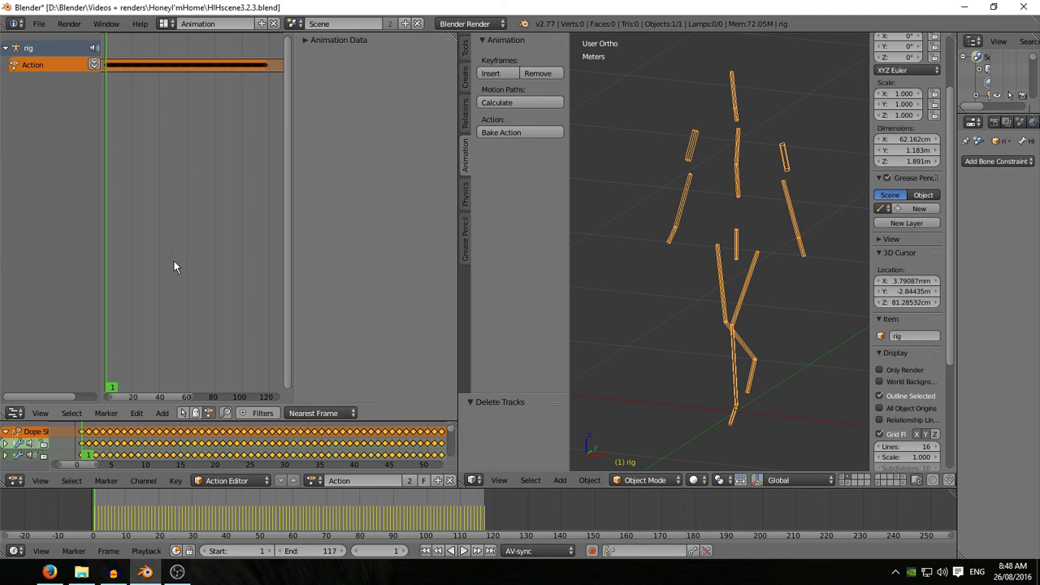
Step: Switch the NLA area to the Graph Editor showing all baked curves, and play the baked animation on the rig
click(15, 413)
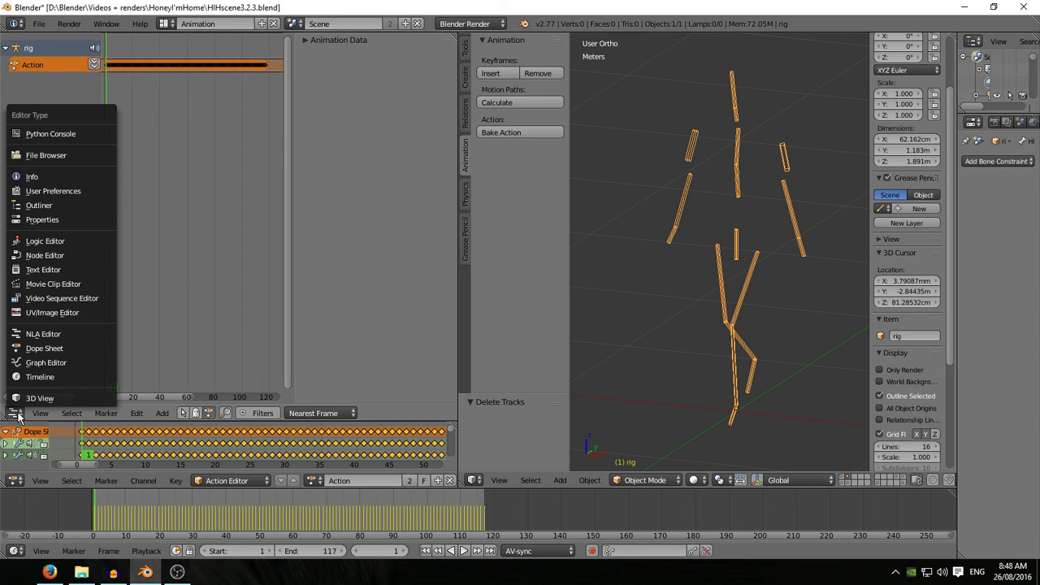
click(33, 363)
key(Home)
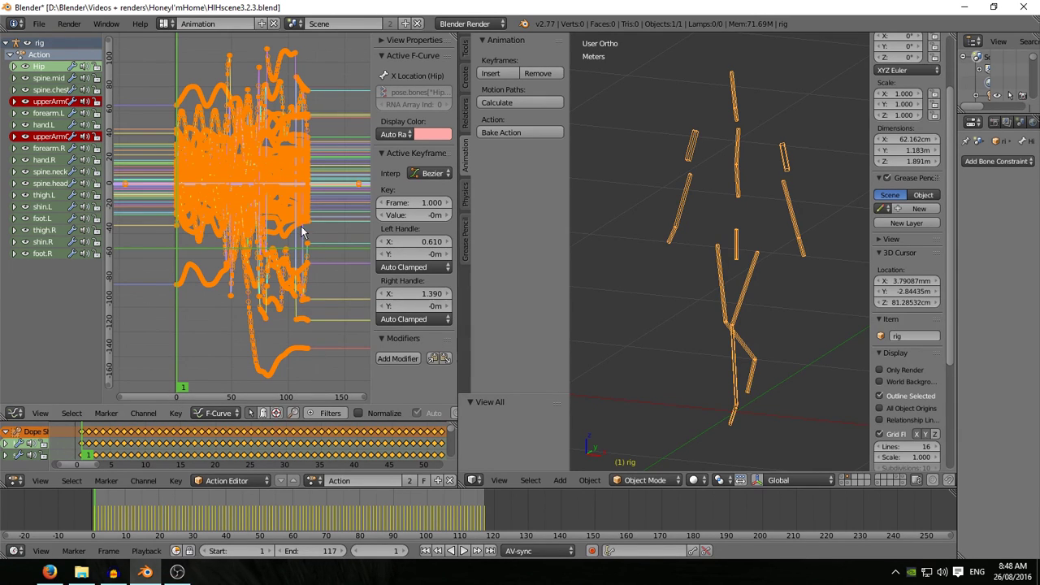
scroll(679, 379, down, 5)
shift+middle_drag(689, 377, 765, 342)
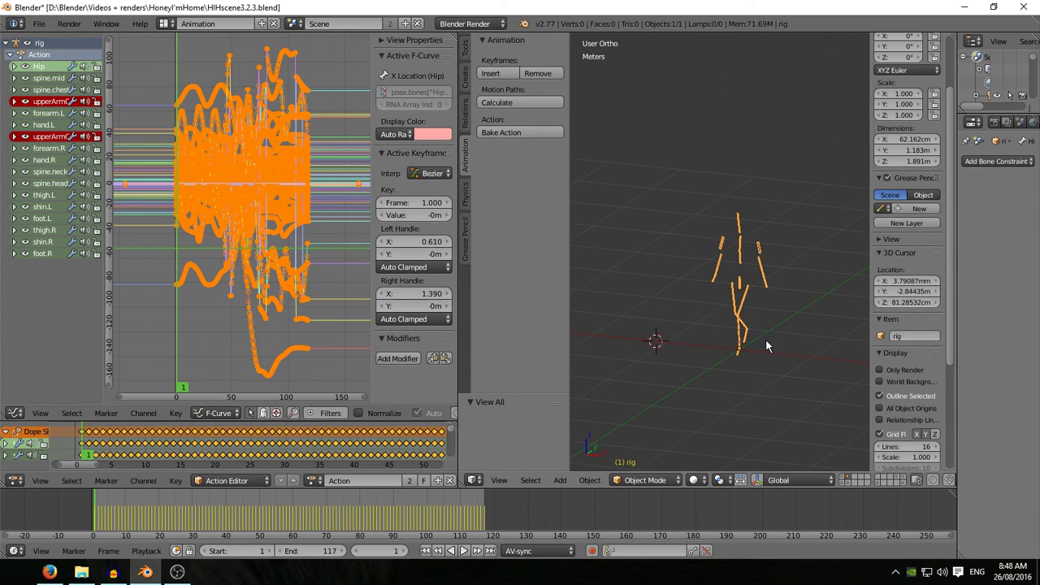
key(alt+a)
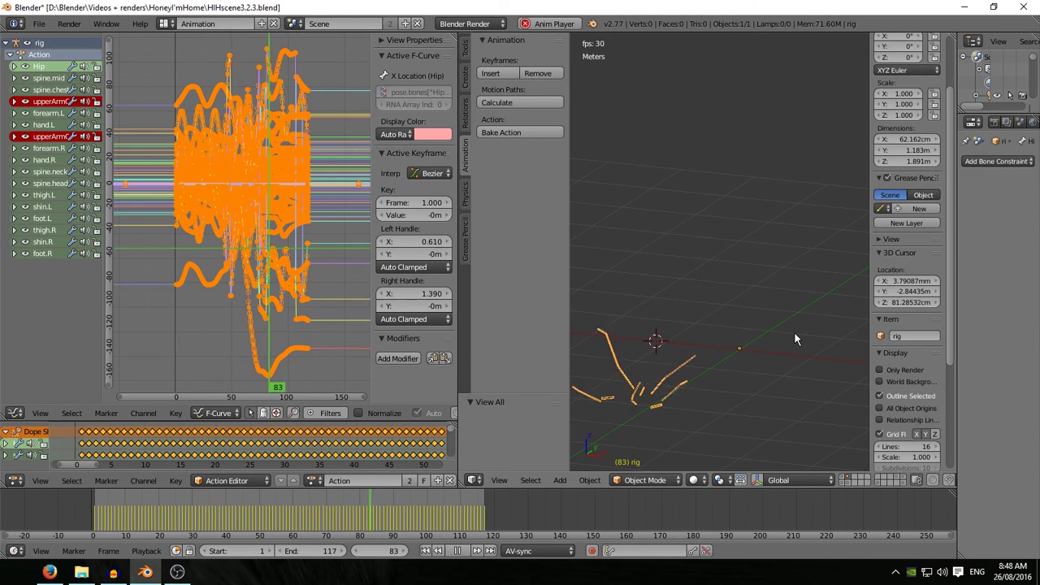
key(Escape)
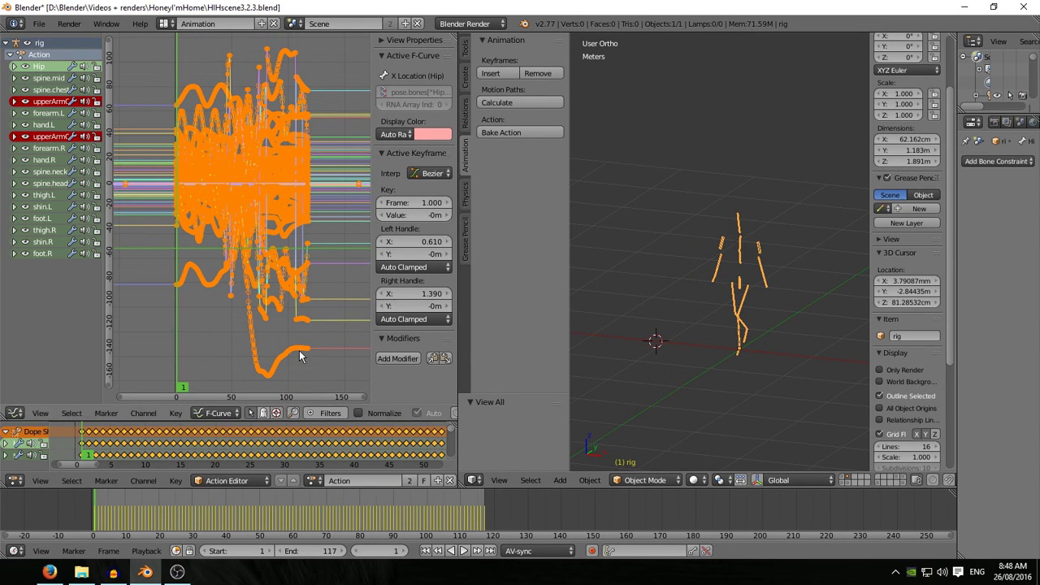
Step: Rename the baked action to bananaSlipWalkFinal and give it a fake user
click(342, 484)
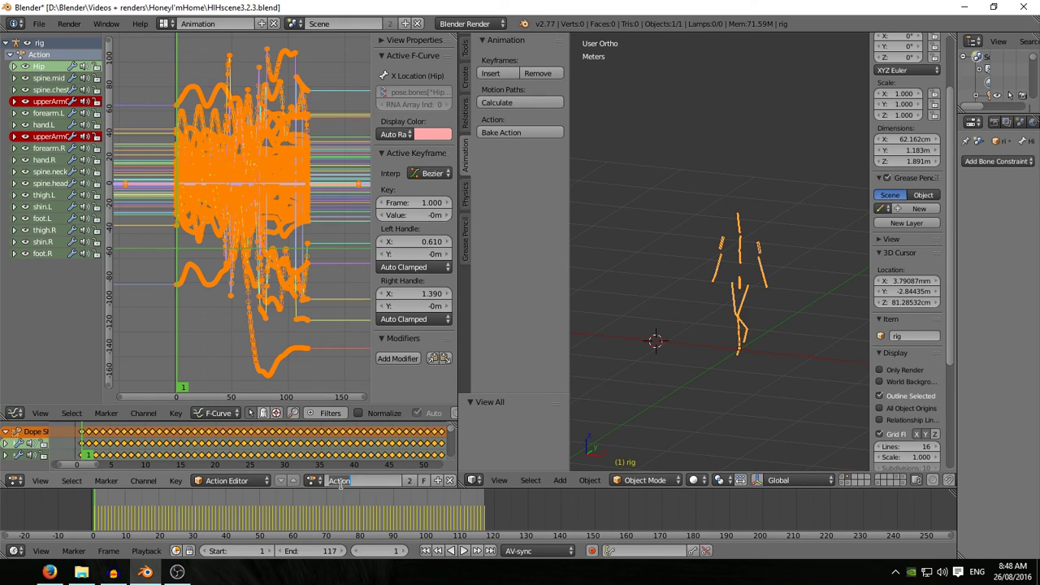
text(bananaSlipWalkFinal)
key(Return)
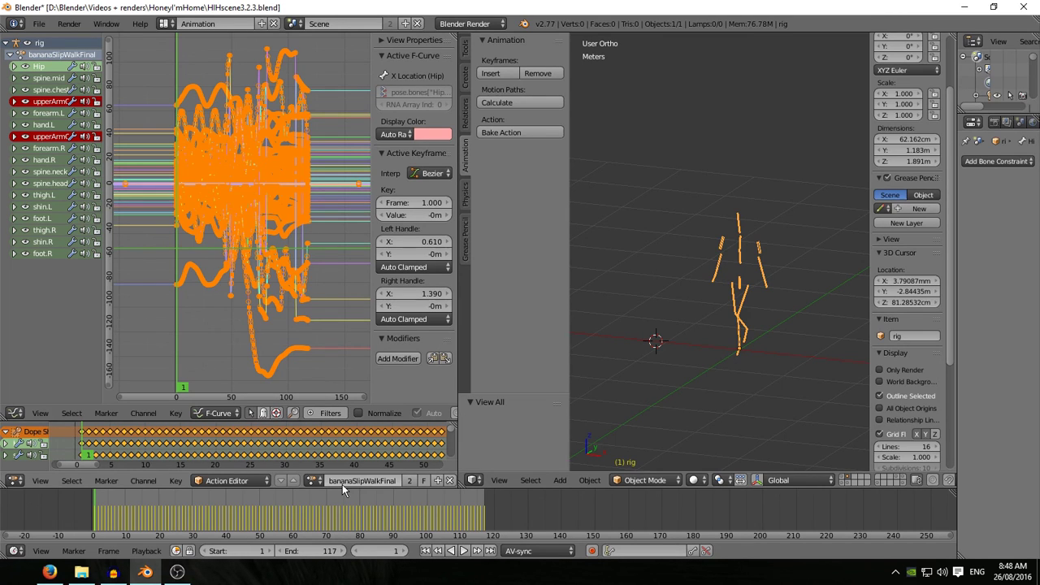
click(423, 480)
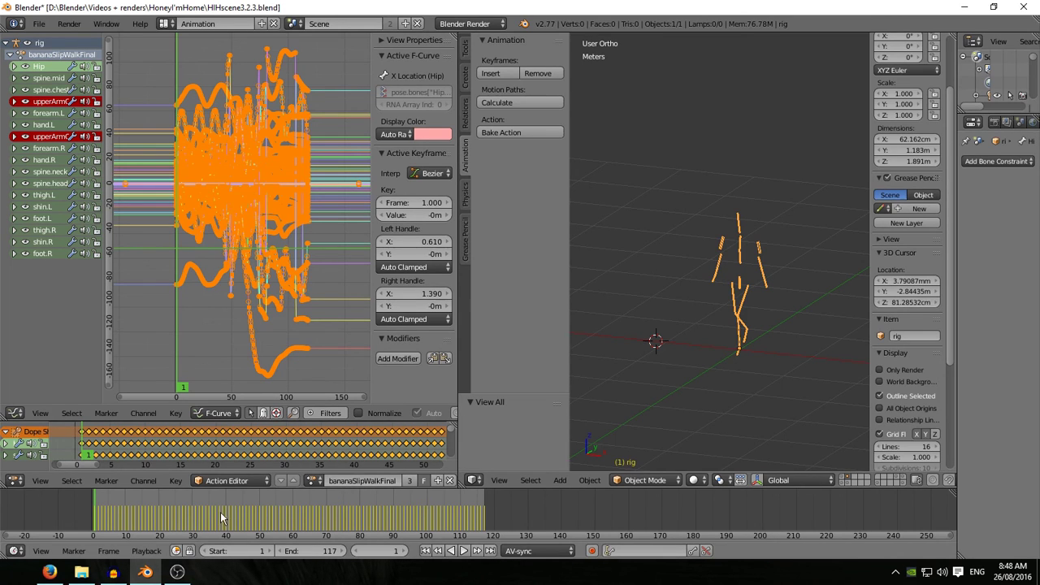
Step: Enlarge the 3D view, show only the first layer with the suited character, and play the animation to check the mesh
drag(460, 392, 180, 378)
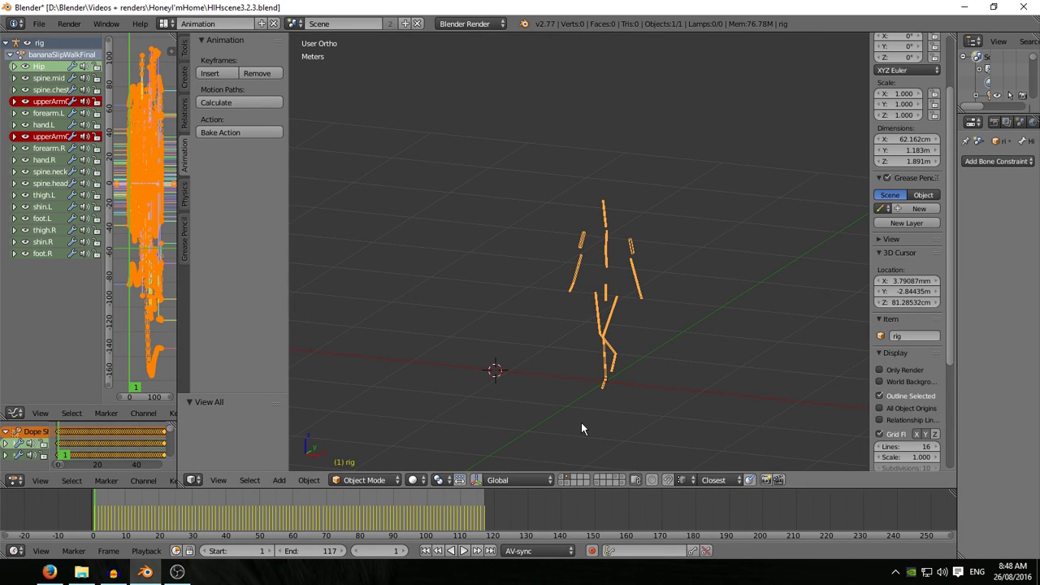
click(564, 479)
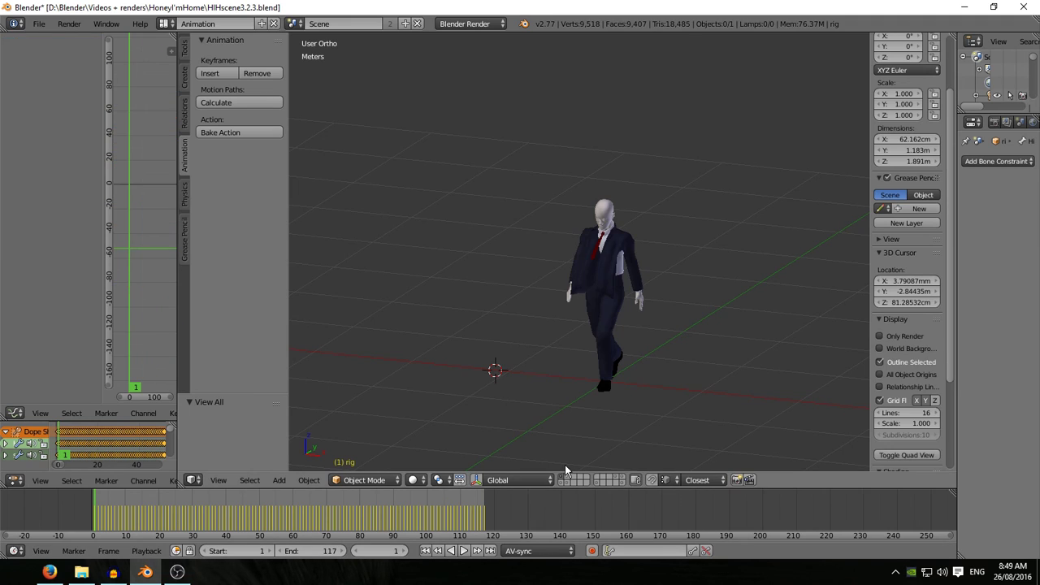
click(464, 551)
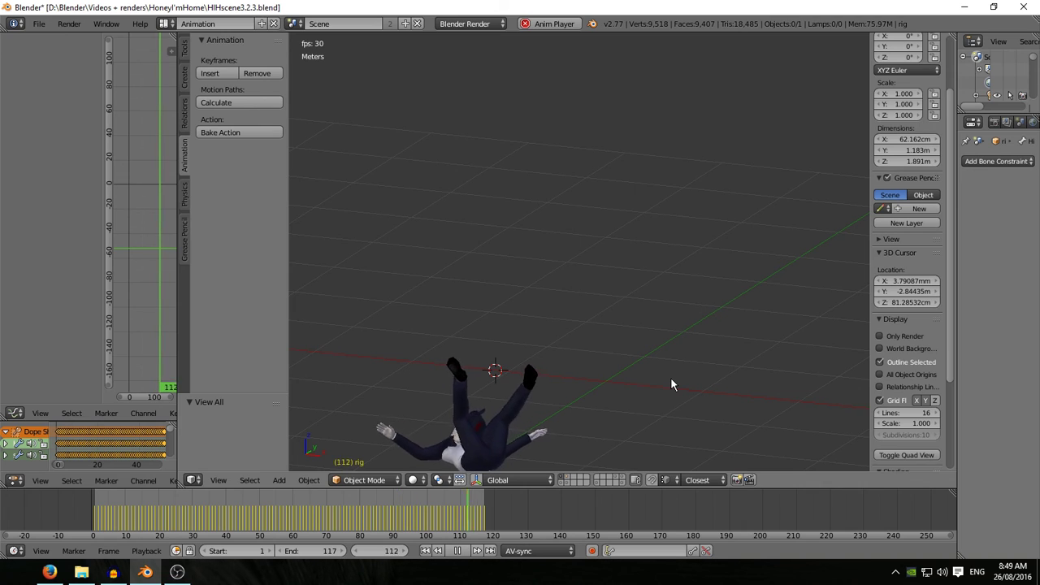
key(Escape)
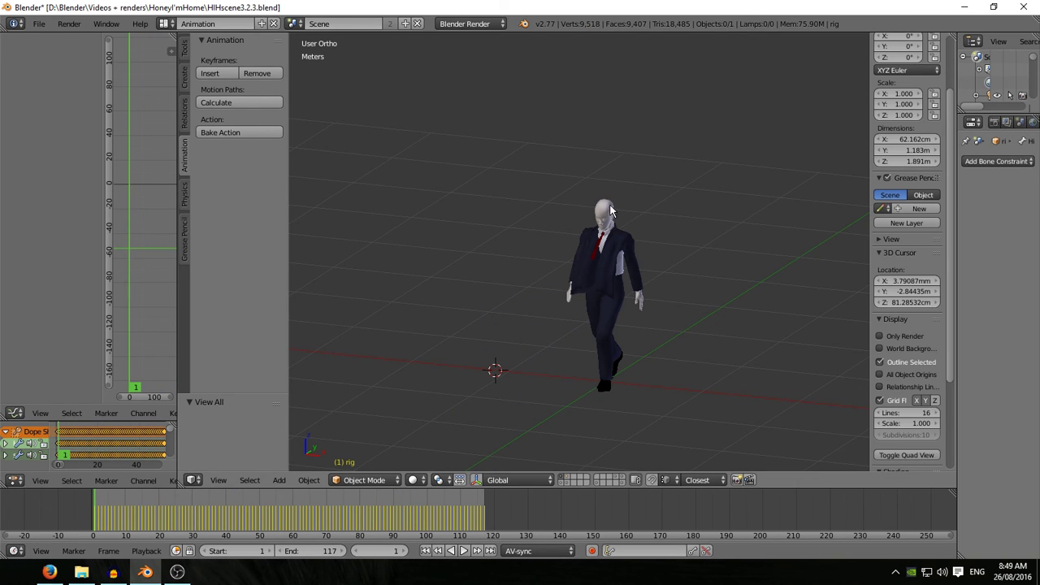
middle_drag(707, 317, 569, 257)
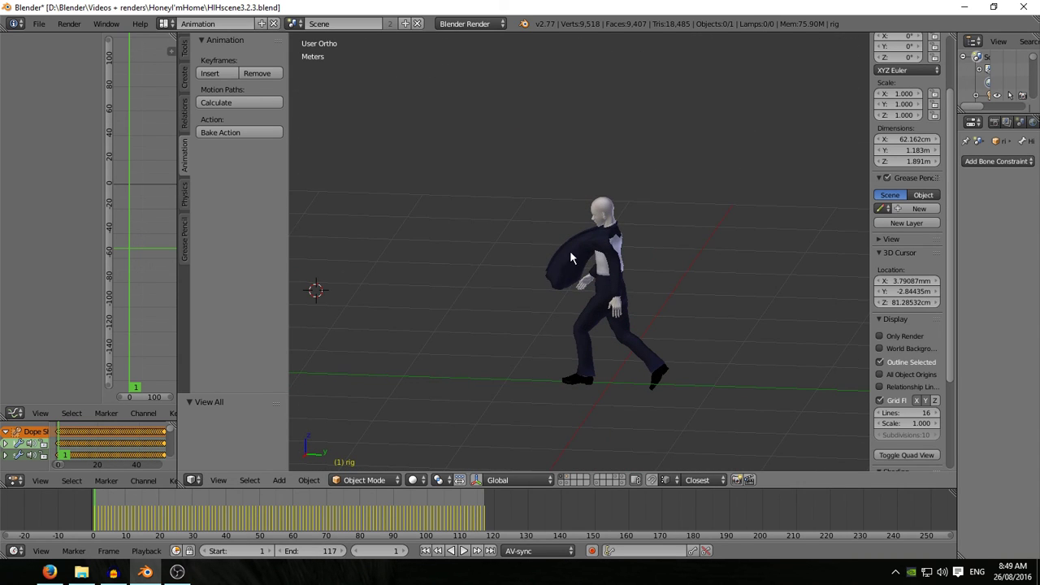
middle_drag(490, 329, 553, 370)
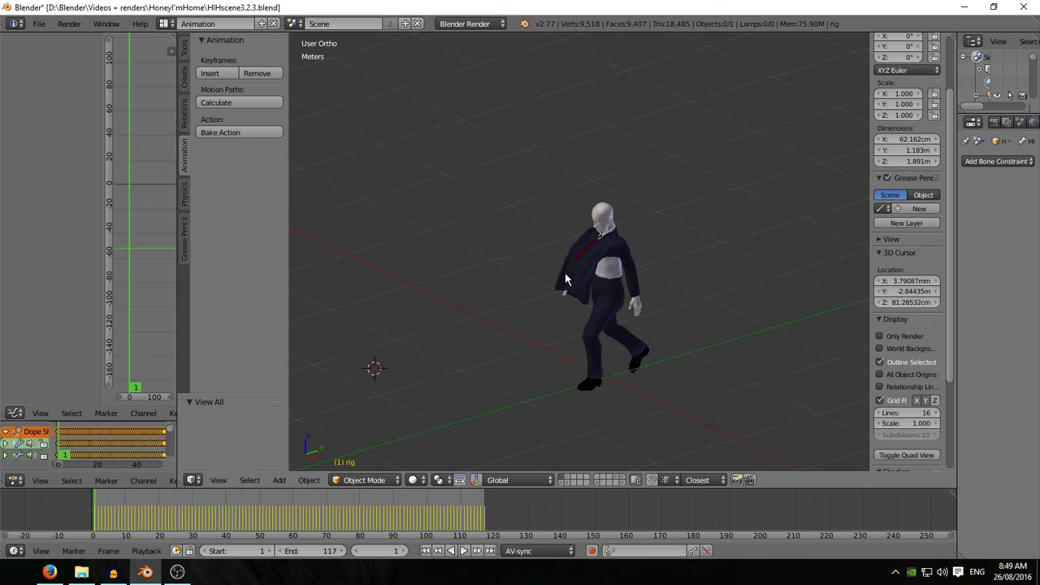